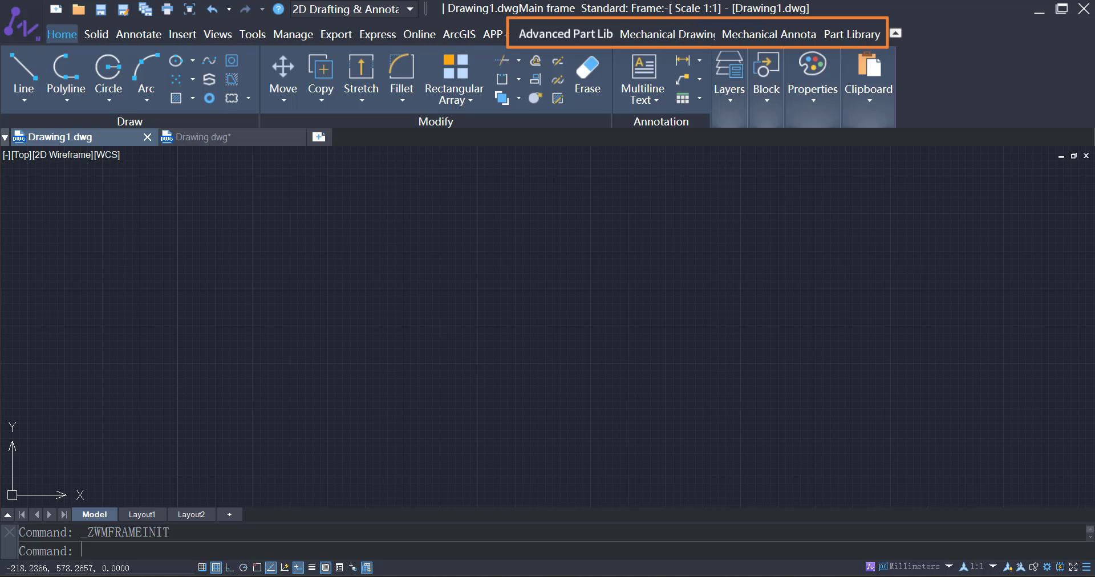
# - Insert an ISO-style A3 horizontal Partition frame at 1:1 scale, ready to relocate
pyautogui.click(630, 34)
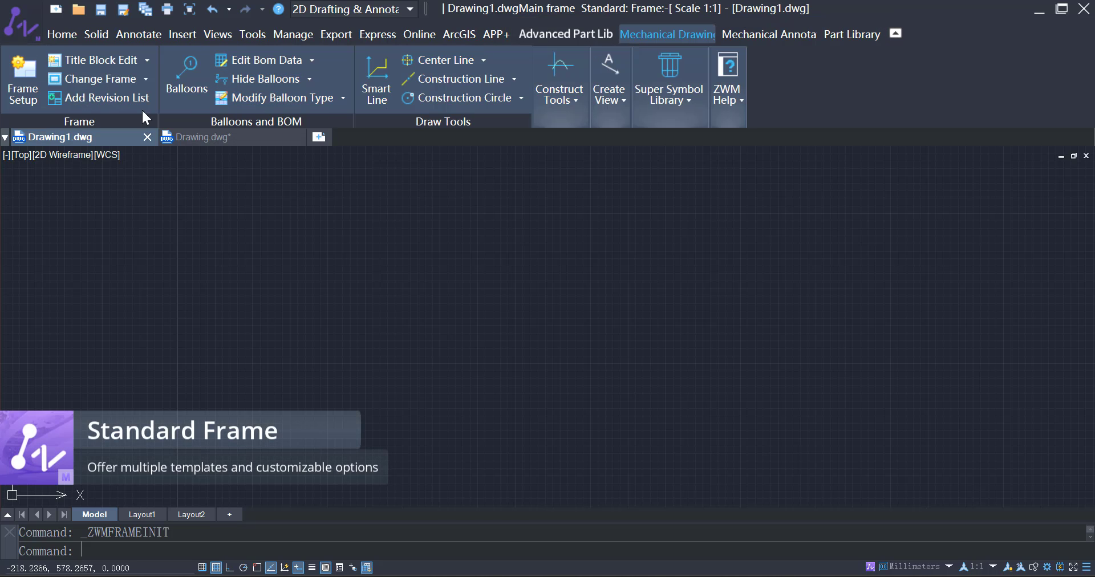
pyautogui.click(32, 90)
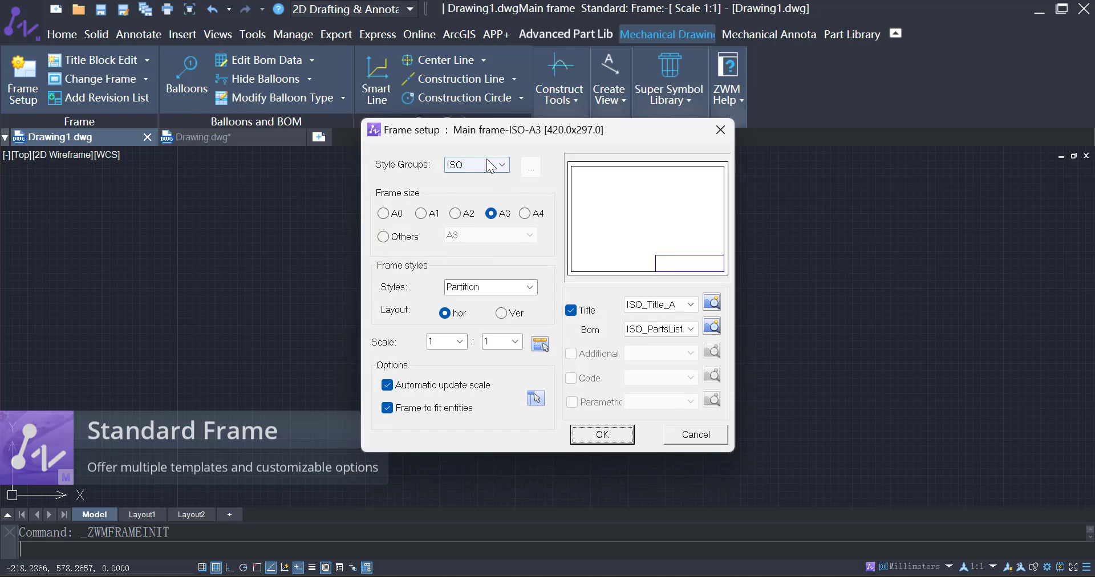
pyautogui.click(491, 165)
pyautogui.click(491, 162)
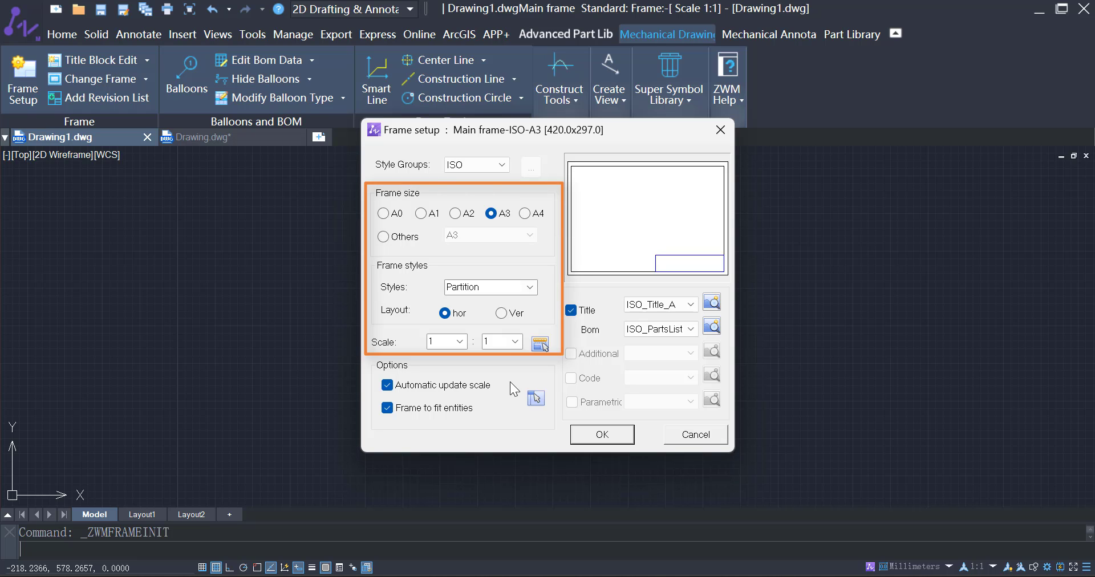
pyautogui.click(611, 433)
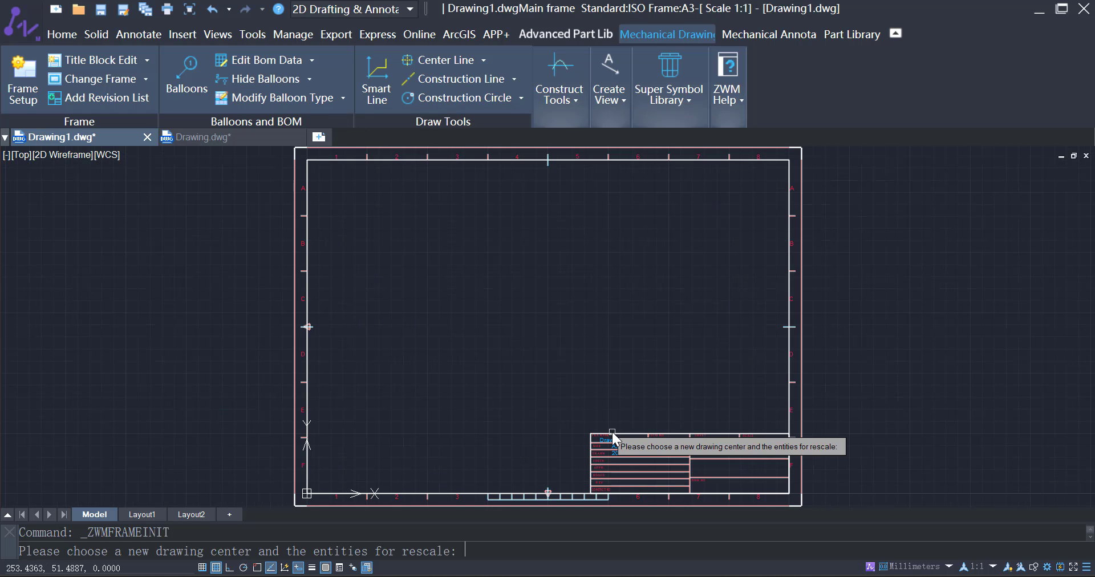
pyautogui.press('Return')
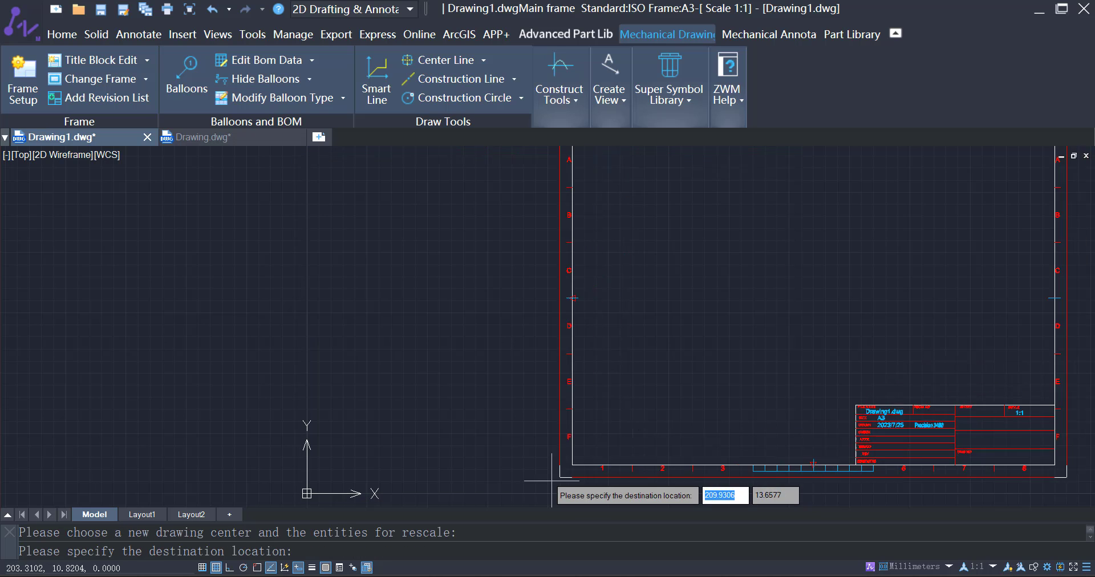
# - Place the A3 frame around the shaft assembly and accept the title block entries
pyautogui.click(442, 497)
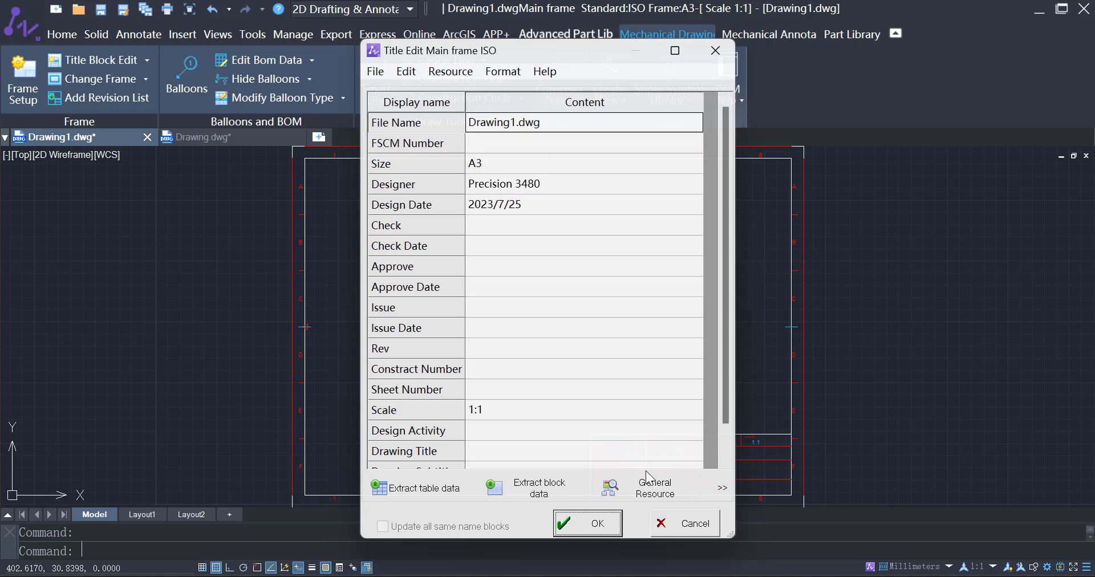
pyautogui.click(597, 526)
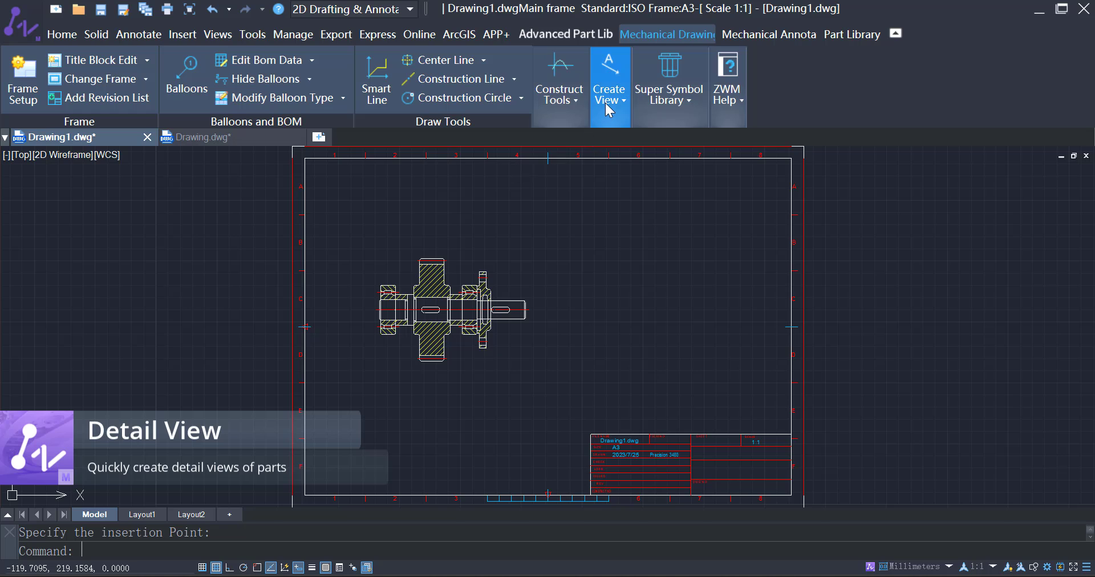
# - Create 2:1 detail view I from a circle on the shaft just left of the gear
pyautogui.click(606, 104)
pyautogui.click(581, 182)
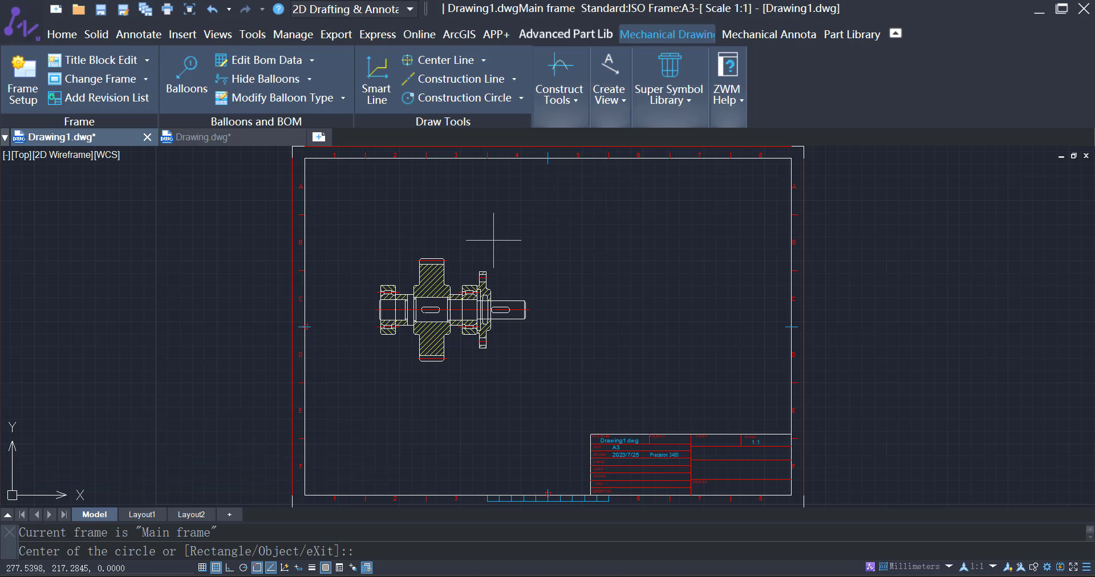
pyautogui.scroll(2, 408, 323)
pyautogui.click(408, 323)
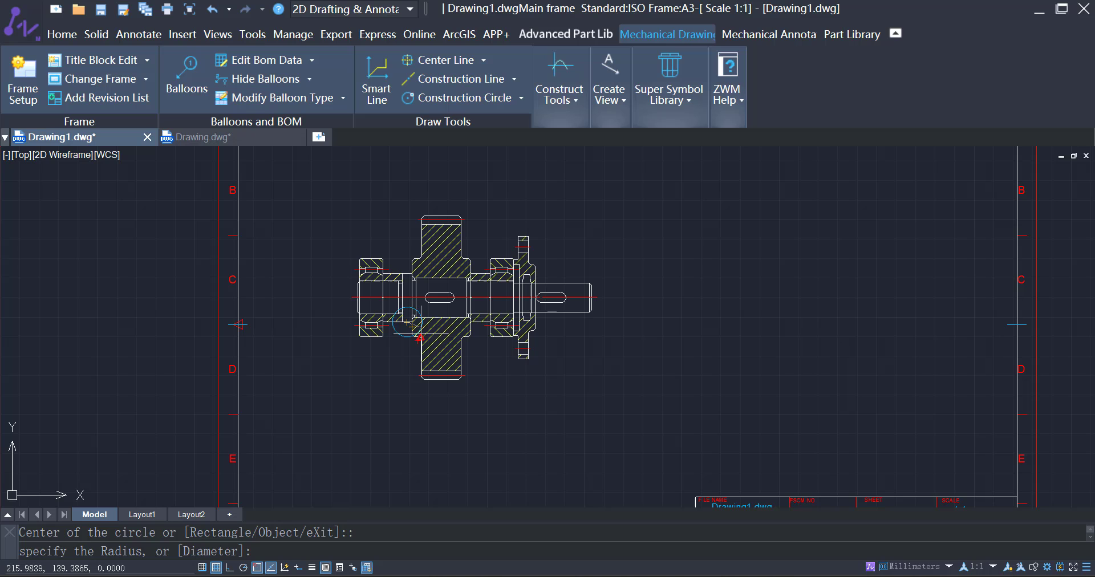
pyautogui.click(422, 340)
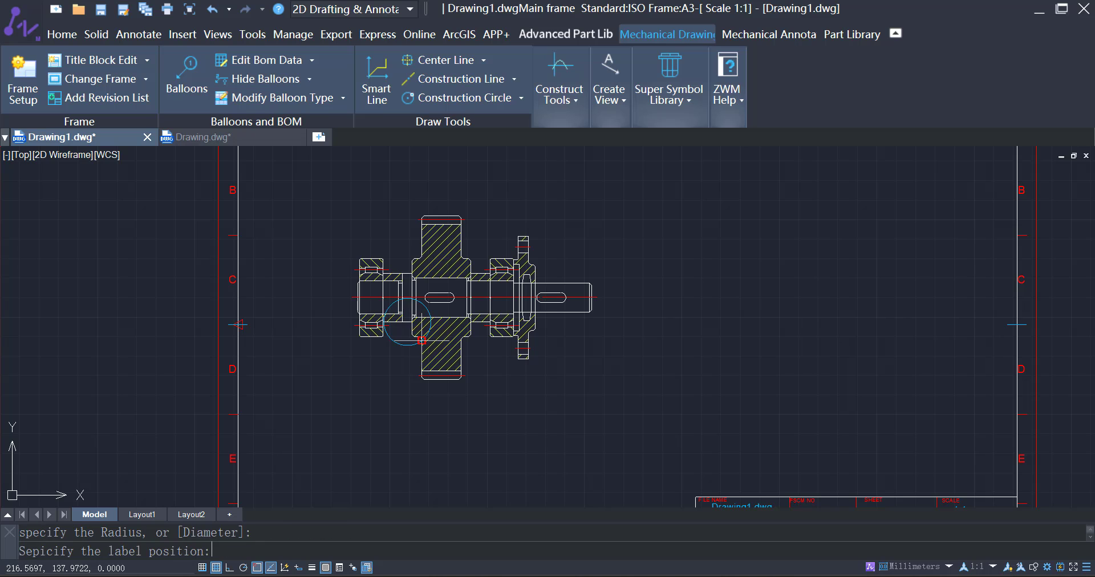
pyautogui.click(390, 366)
pyautogui.click(594, 354)
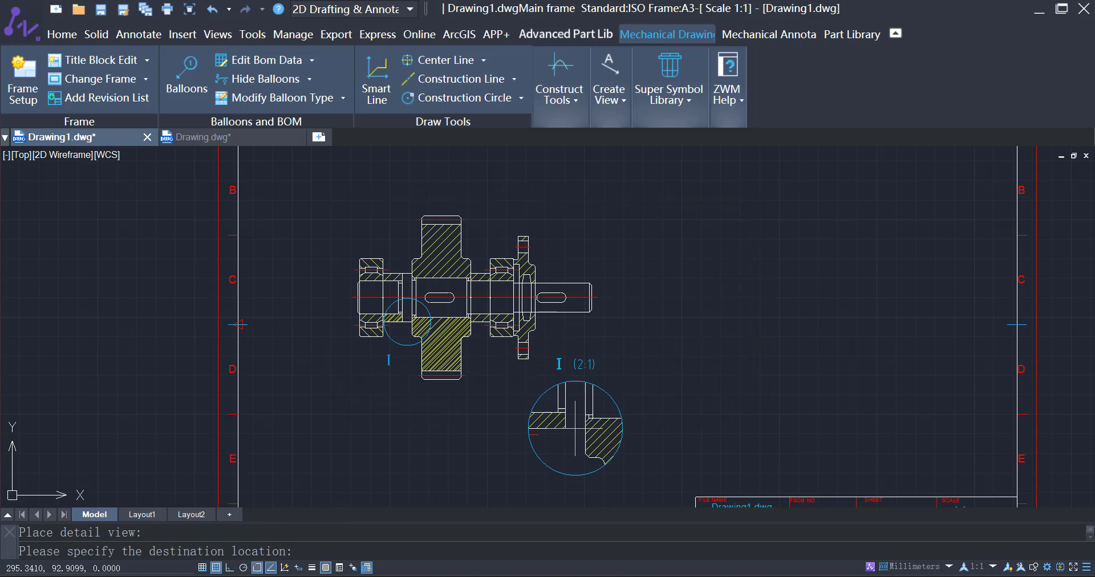
pyautogui.scroll(-3, 568, 417)
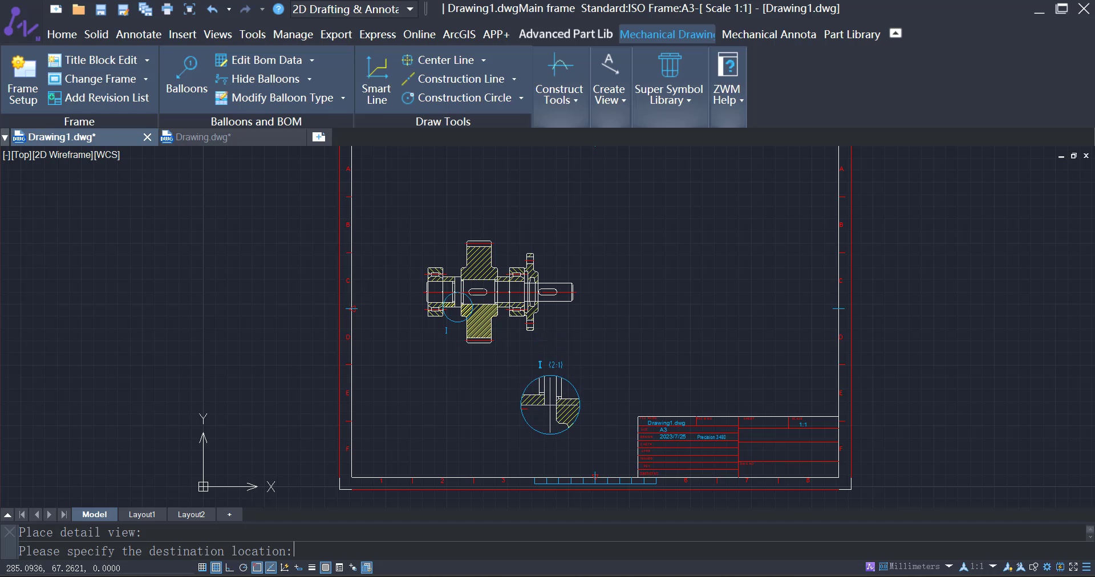
# - Place the detail view below the assembly and Power-Dimension the 40 height and 120 length
pyautogui.click(551, 405)
pyautogui.click(776, 33)
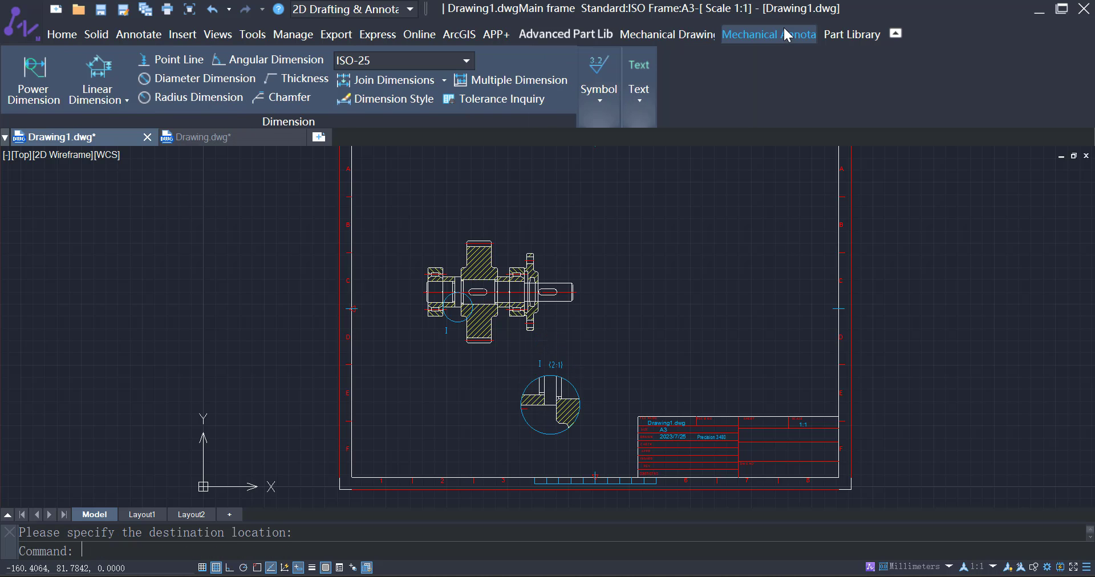
pyautogui.click(38, 98)
pyautogui.scroll(2, 445, 277)
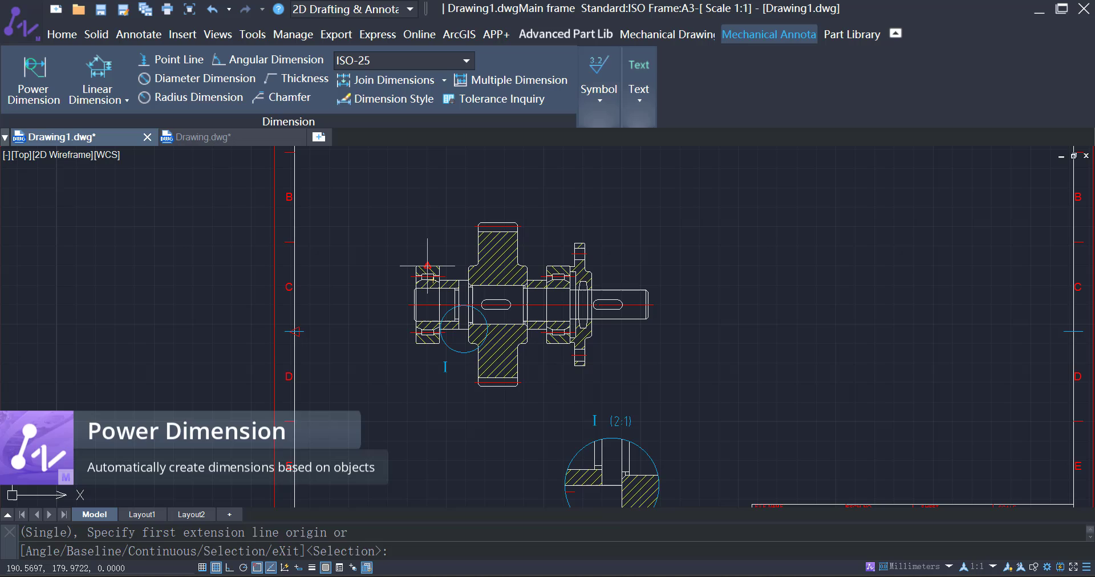
pyautogui.click(428, 265)
pyautogui.click(428, 344)
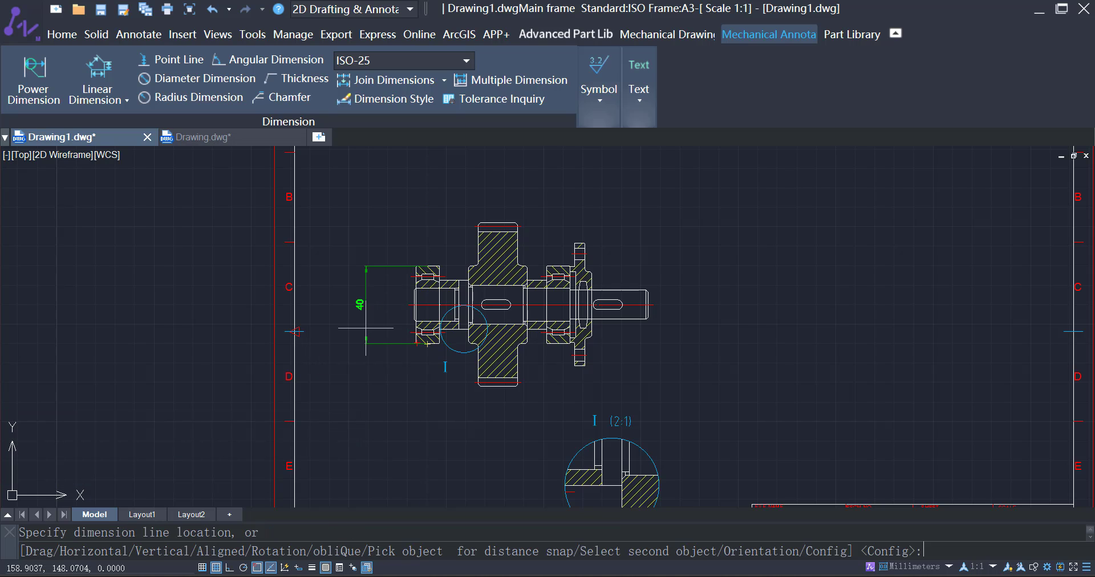
pyautogui.click(366, 328)
pyautogui.click(415, 310)
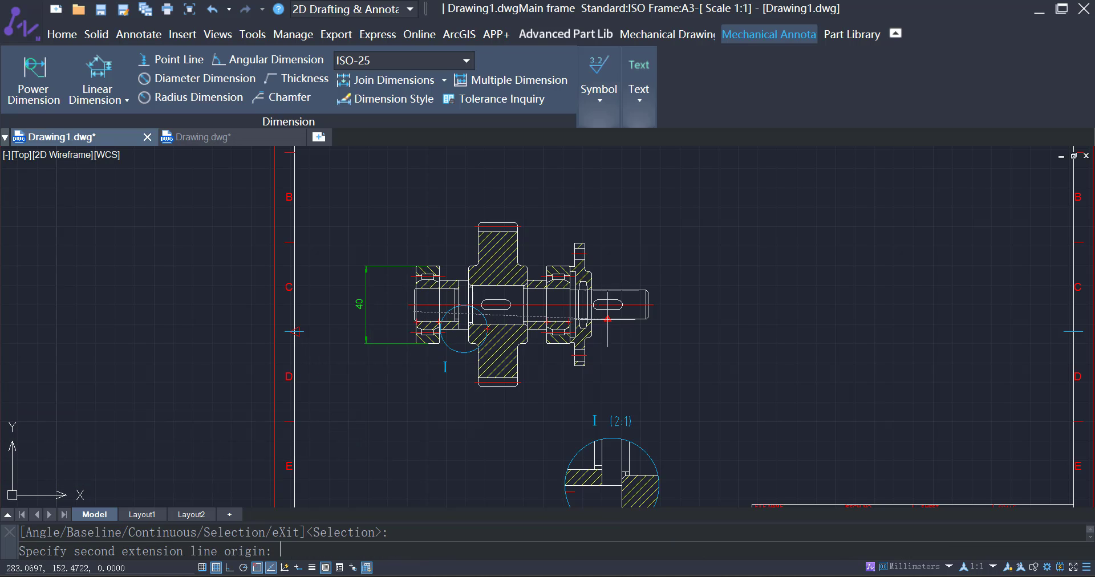
pyautogui.click(648, 305)
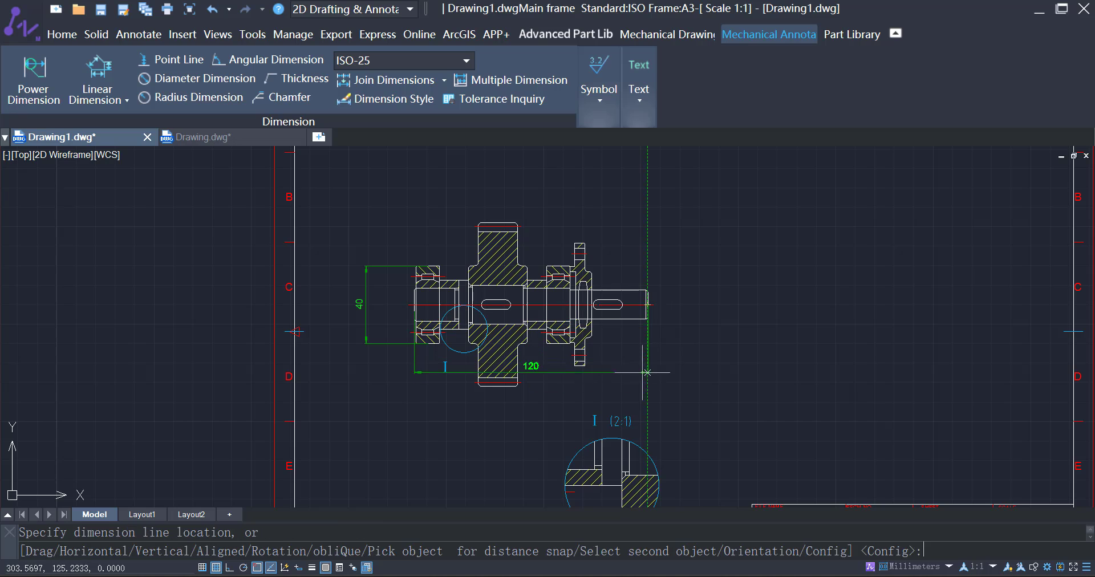
pyautogui.click(576, 405)
# - Dimension the 15 shaft end on the right and give it an h7 fit
pyautogui.click(638, 306)
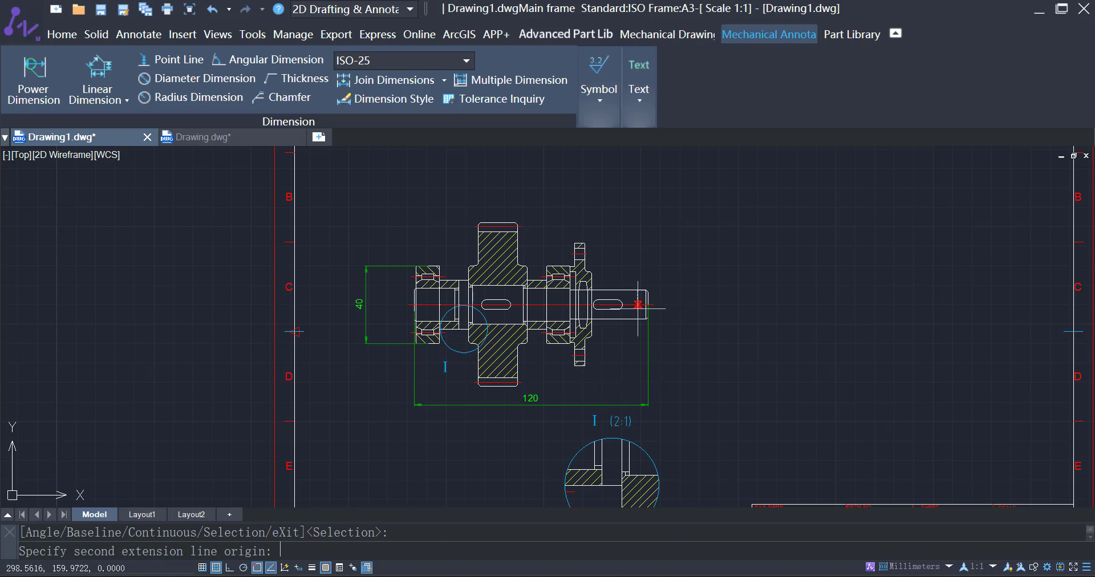
pyautogui.click(635, 319)
pyautogui.click(685, 305)
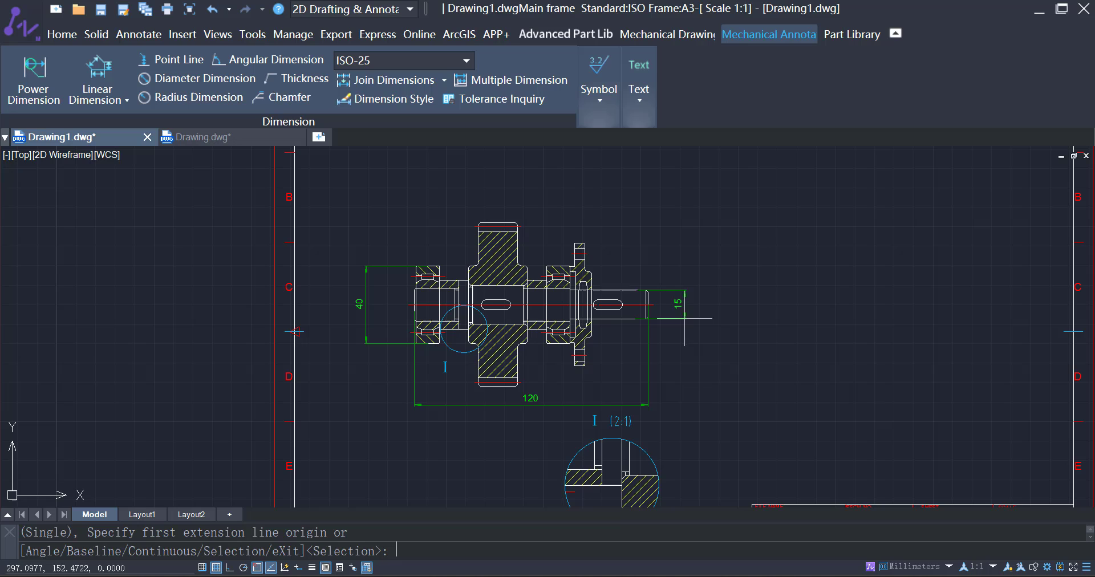
pyautogui.press('Escape')
pyautogui.doubleClick(676, 302)
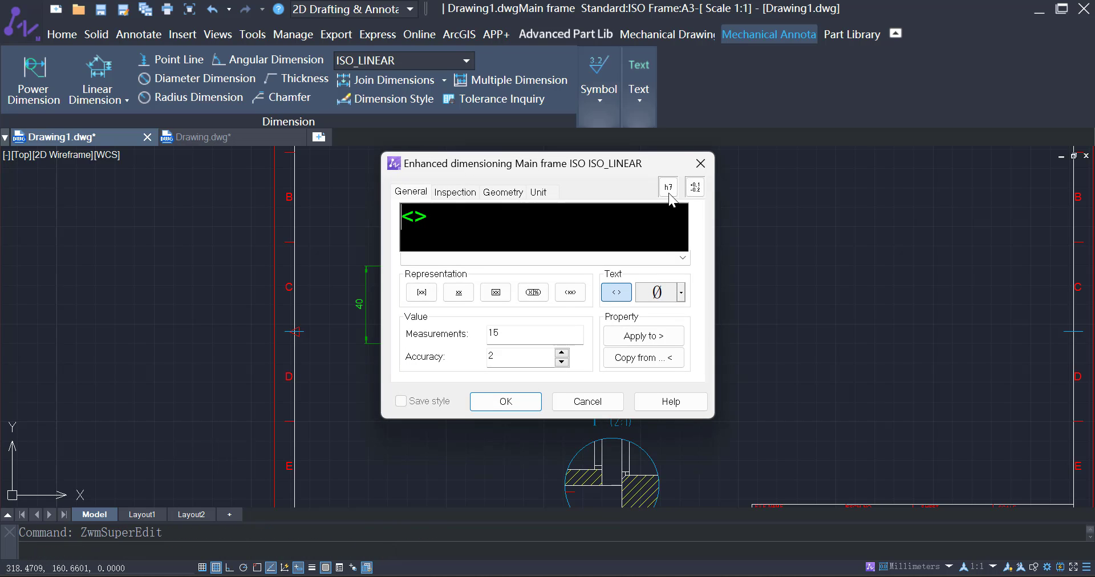
pyautogui.click(669, 188)
pyautogui.click(518, 406)
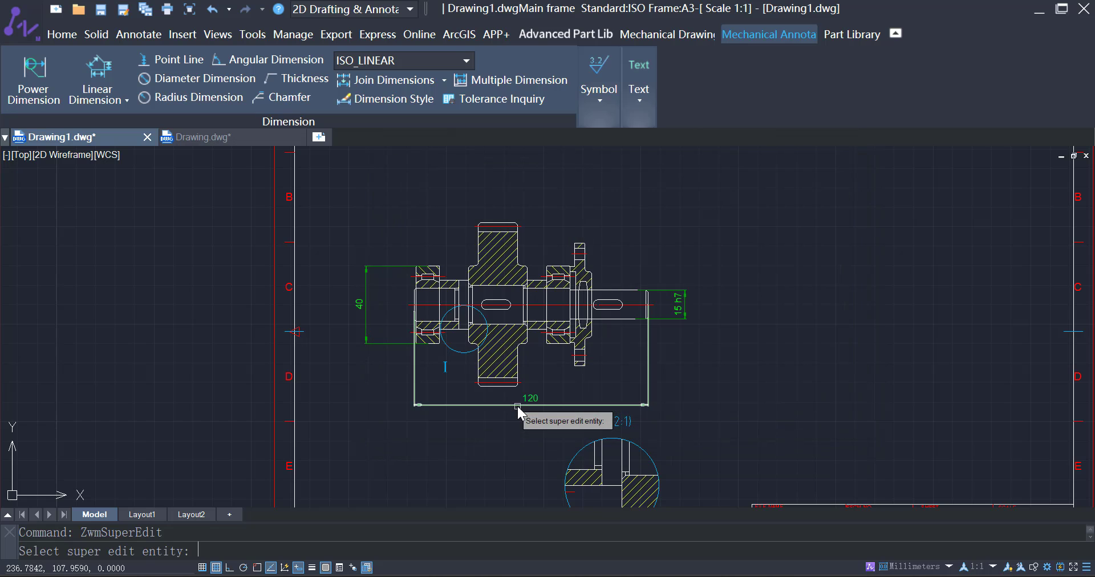
# - Attach datum identifier A below the 15 h7 dimension
pyautogui.click(605, 97)
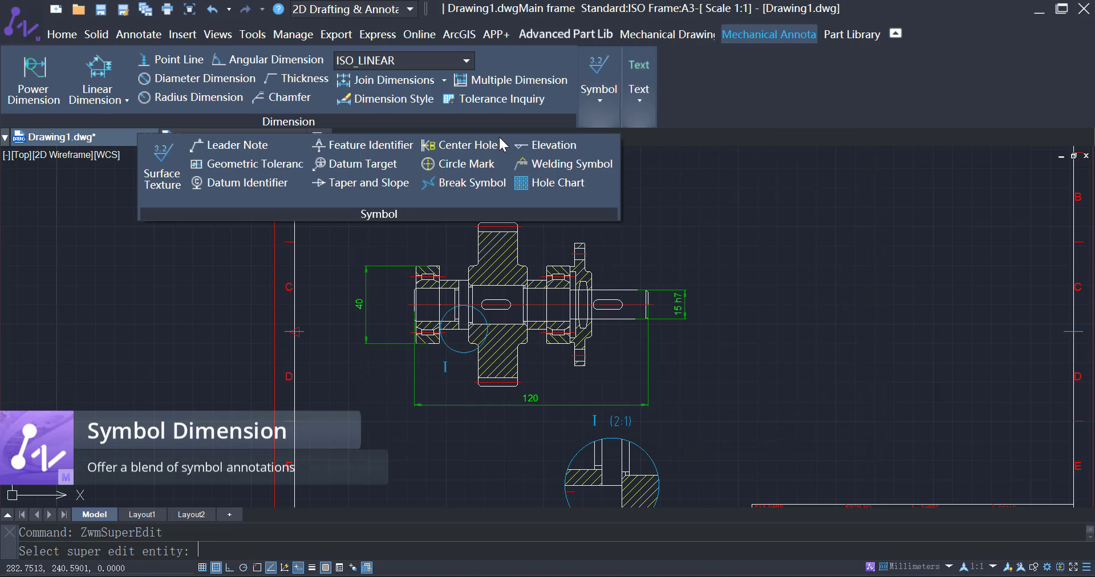
pyautogui.click(270, 188)
pyautogui.click(560, 369)
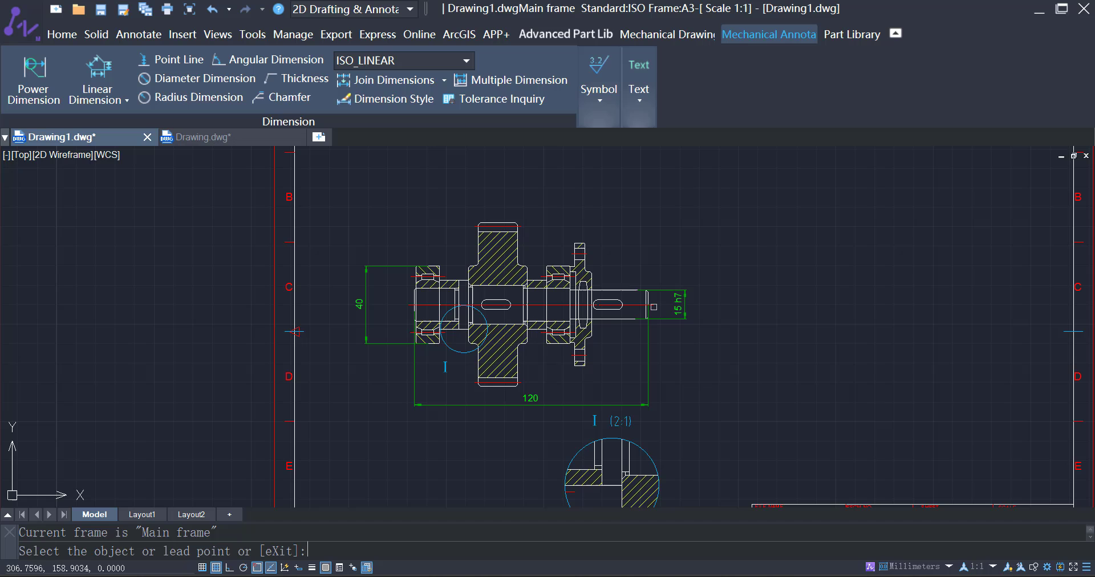
pyautogui.click(682, 306)
pyautogui.click(661, 341)
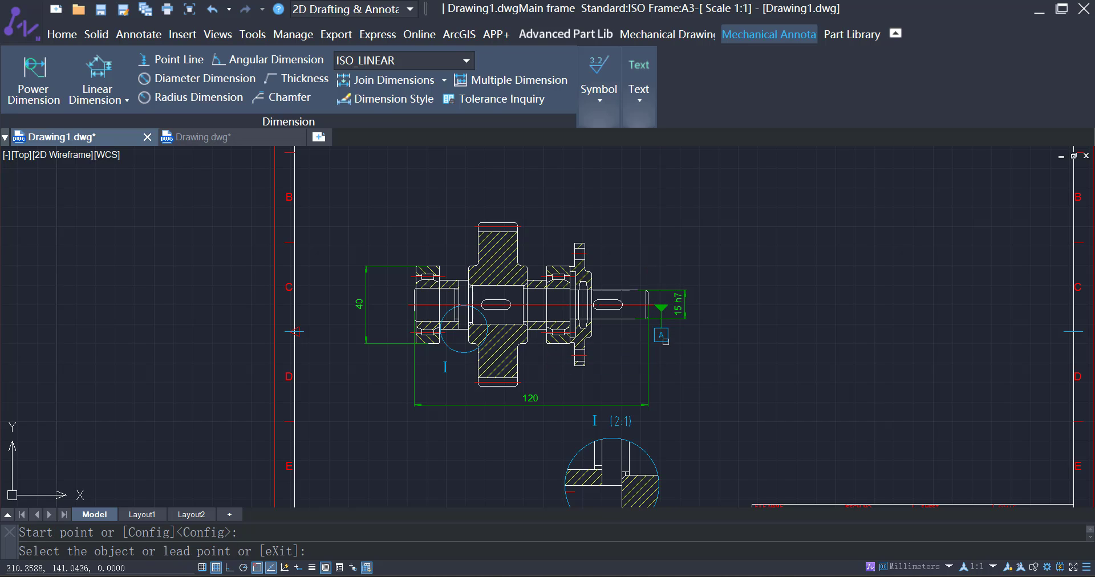
# - Add a concentricity 0.02 A tolerance frame above the shaft, leadered to its edge
pyautogui.click(591, 104)
pyautogui.click(283, 171)
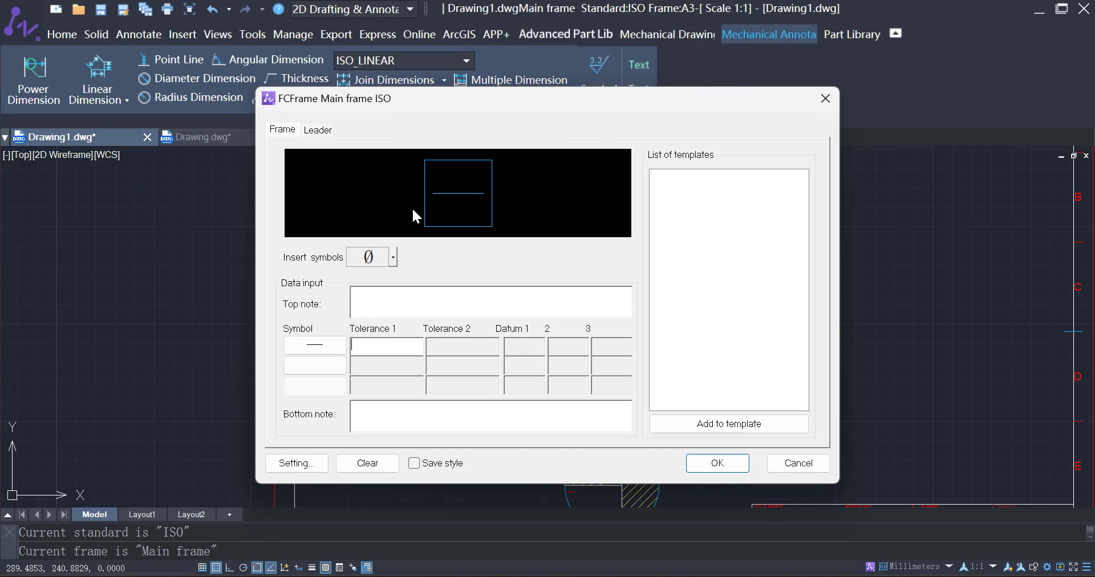
pyautogui.click(324, 348)
pyautogui.click(363, 380)
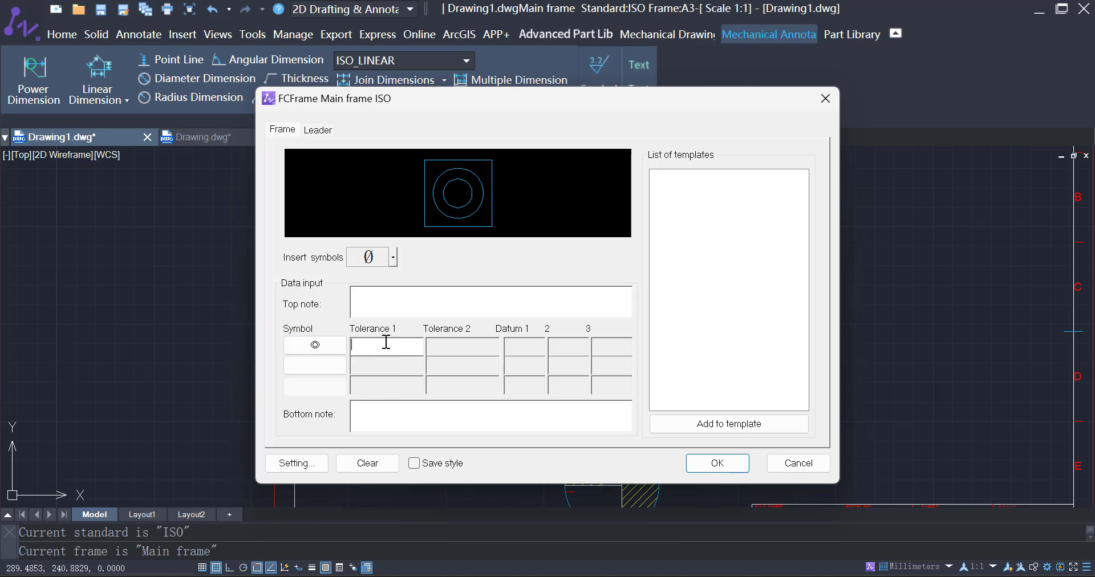
pyautogui.write('0.02')
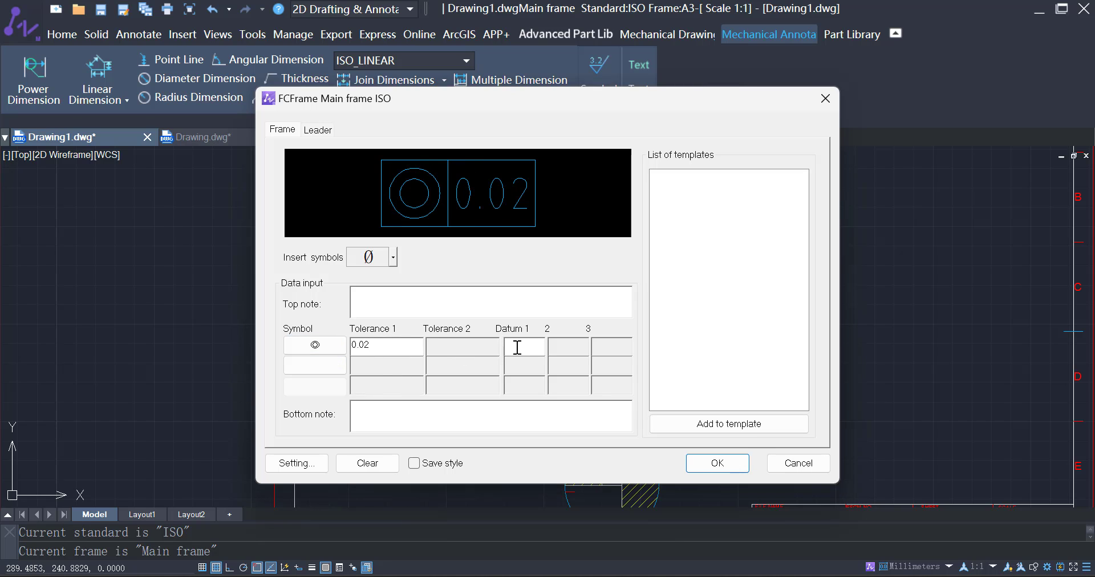
pyautogui.write('A')
pyautogui.click(718, 464)
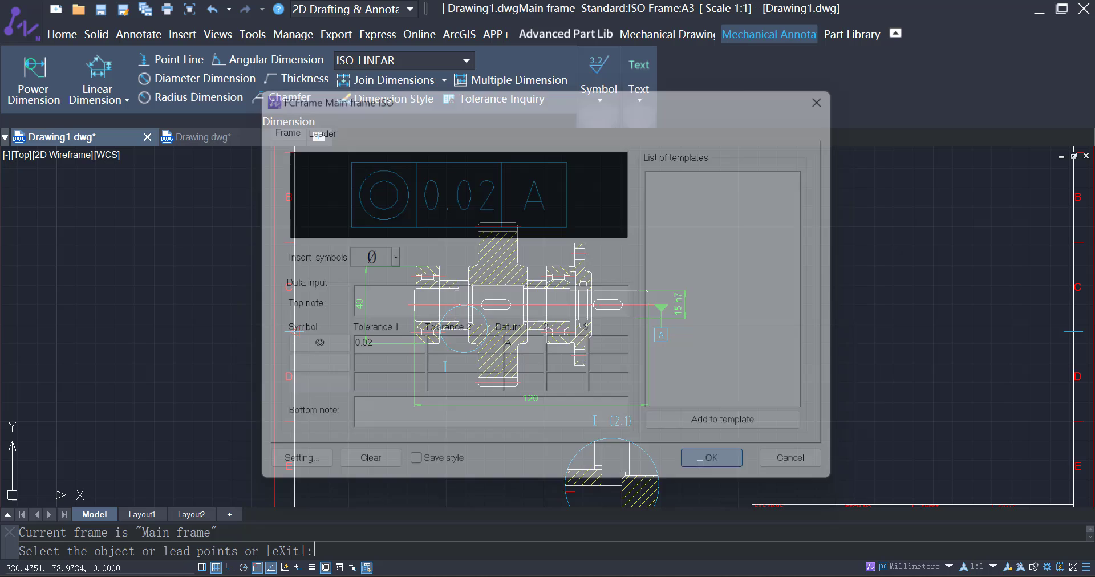
pyautogui.click(624, 291)
pyautogui.click(627, 258)
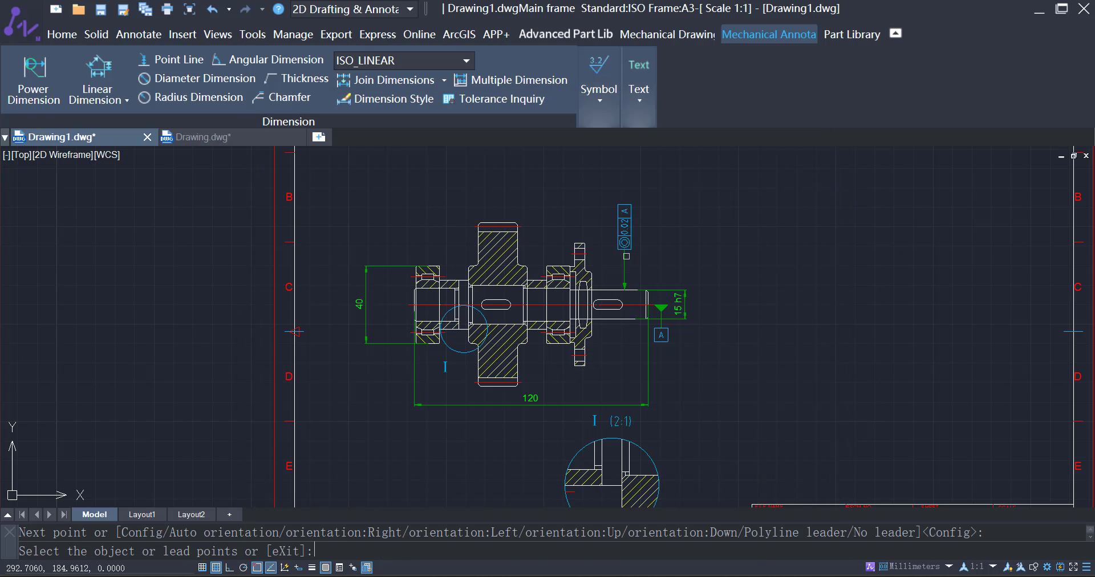
# - Attach a machining-required 3.2 roughness symbol to the shaft edge under the 15 h7 dimension
pyautogui.click(592, 103)
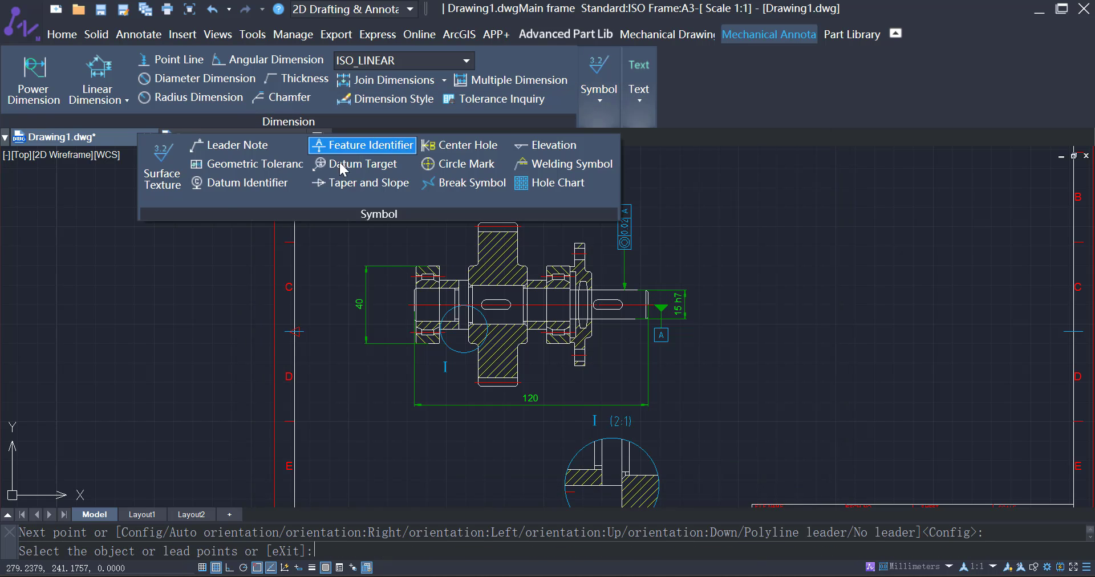
pyautogui.click(162, 171)
pyautogui.click(507, 185)
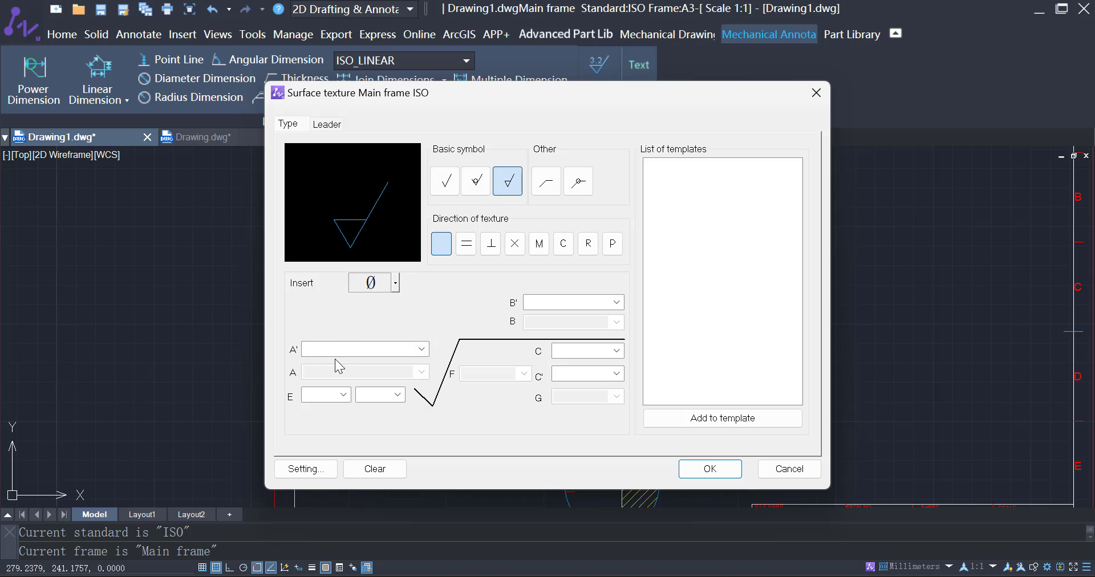
pyautogui.write('3.2')
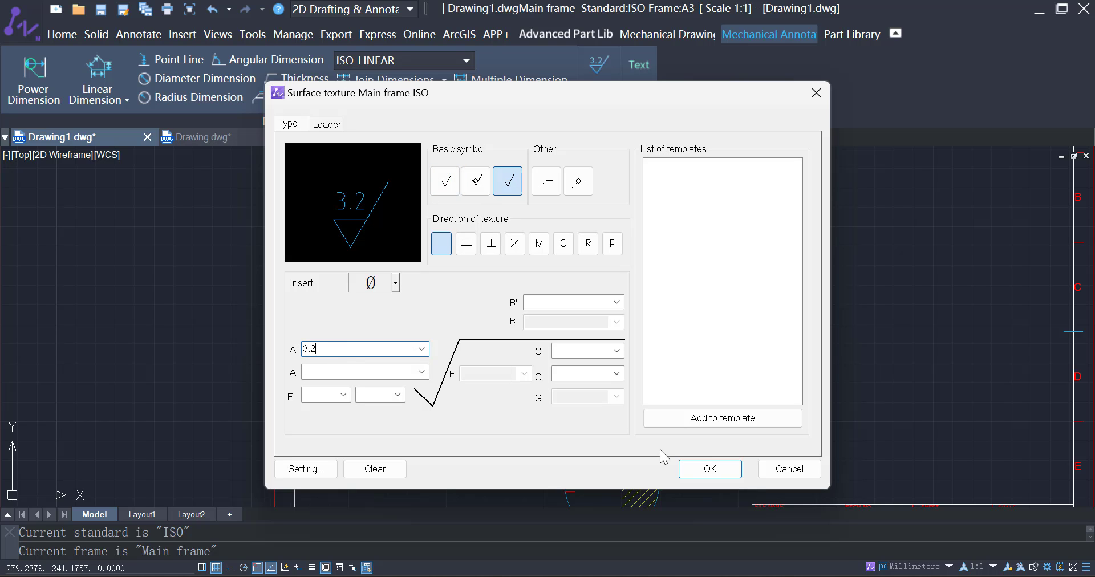
pyautogui.click(708, 468)
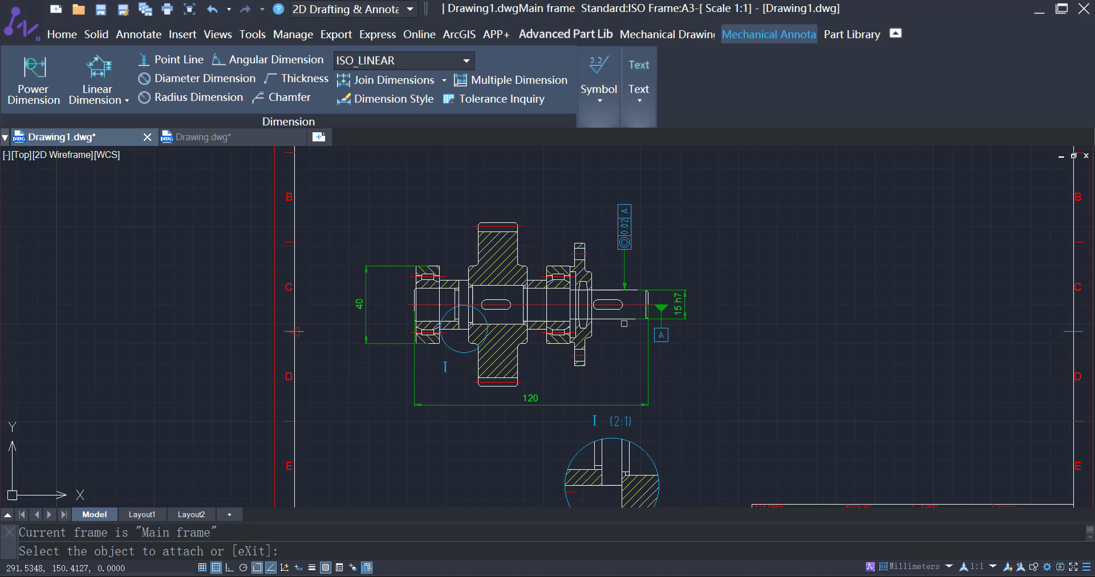
pyautogui.click(625, 322)
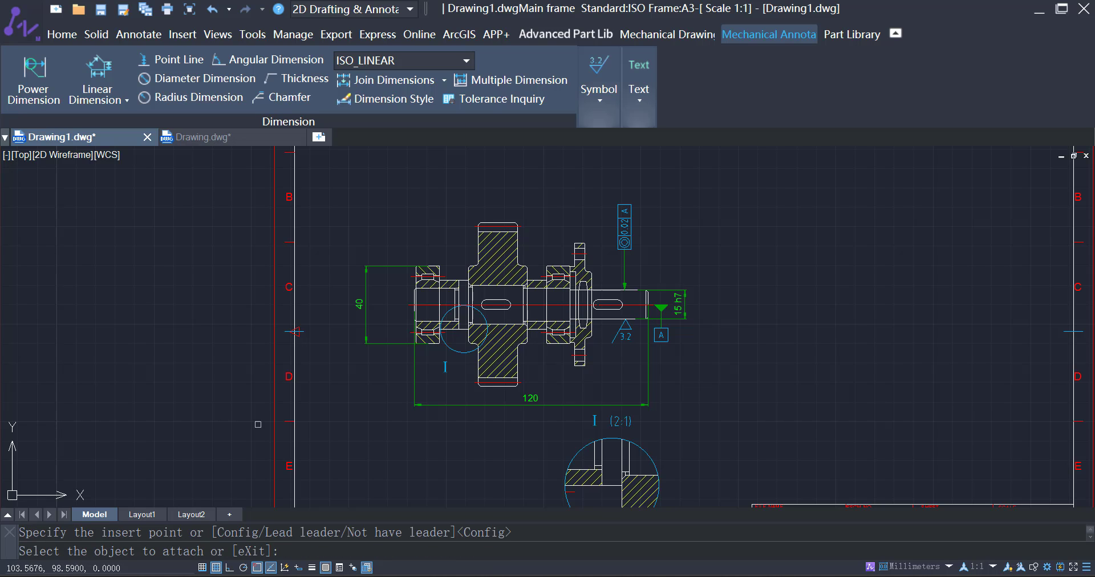
pyautogui.press('Escape')
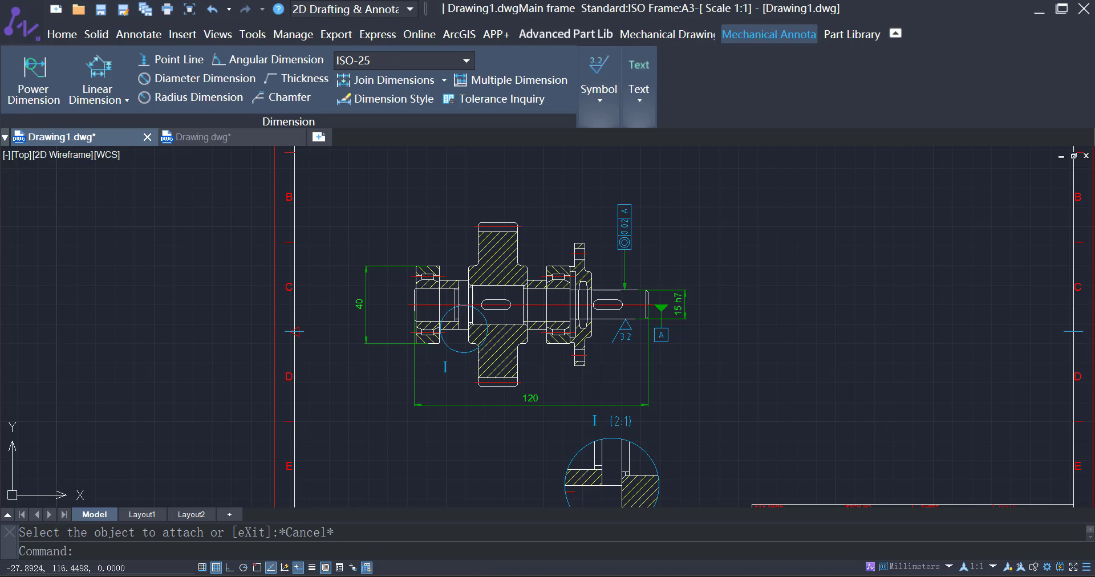
# - Add balloons 1, 2 and 3 on leaders to the left bearing, next part and gear
pyautogui.click(668, 34)
pyautogui.click(188, 78)
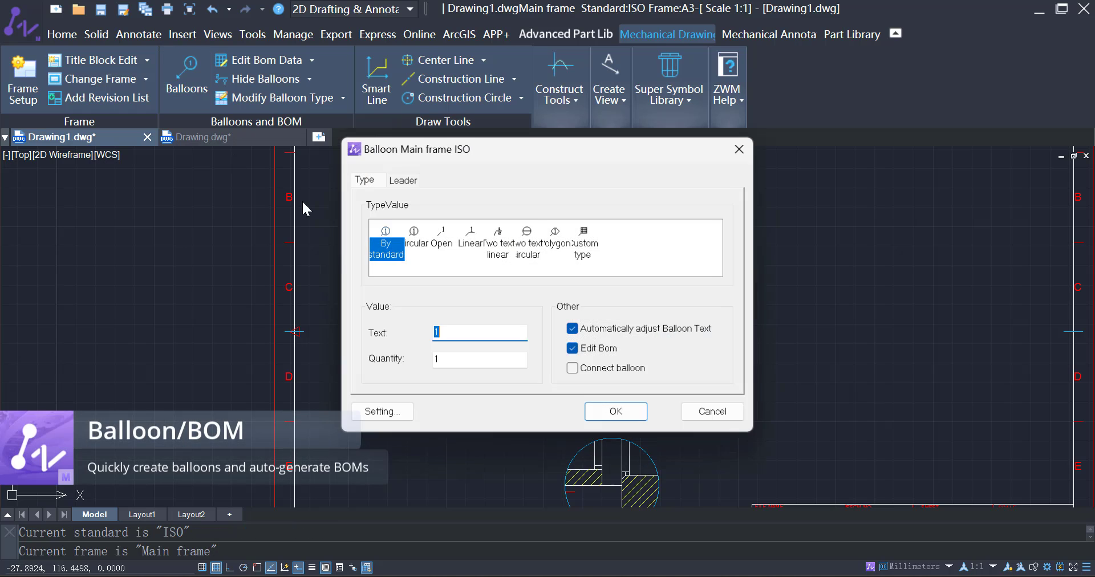
pyautogui.click(597, 412)
pyautogui.click(426, 273)
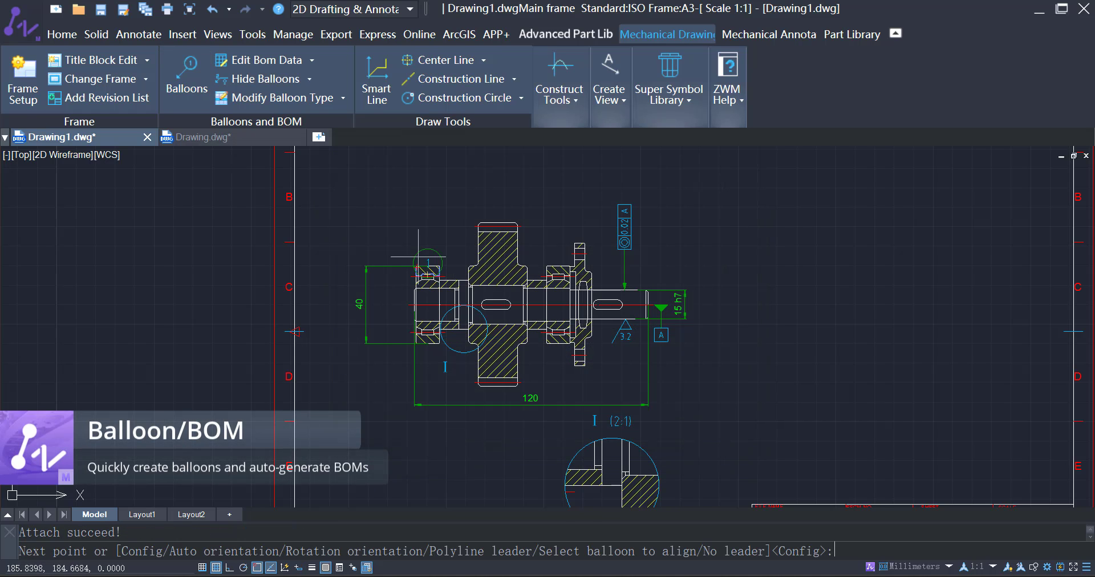
pyautogui.click(406, 224)
pyautogui.click(522, 367)
pyautogui.click(455, 281)
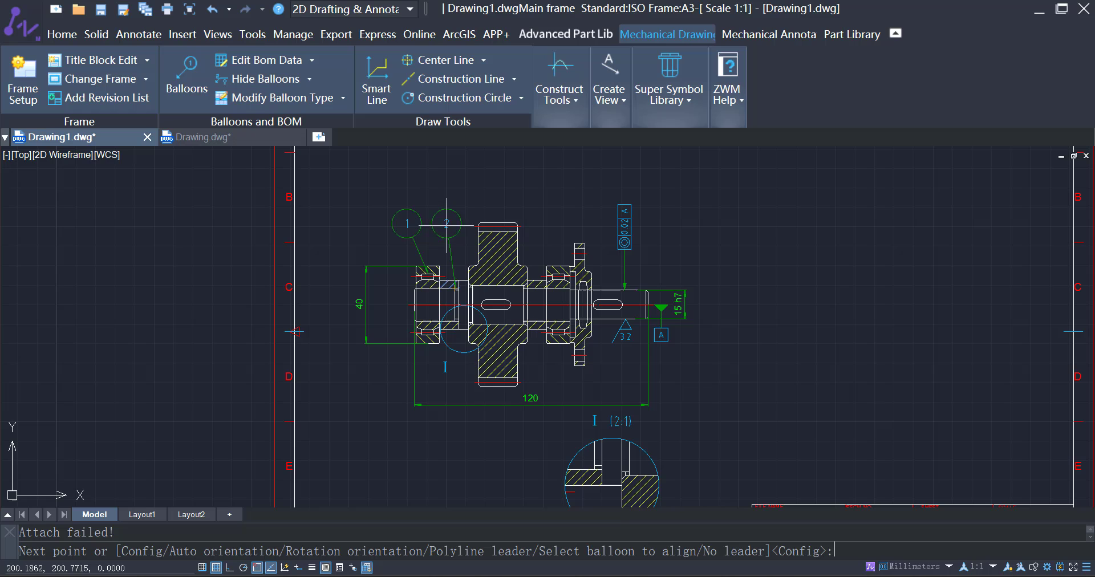
pyautogui.click(439, 189)
pyautogui.click(558, 371)
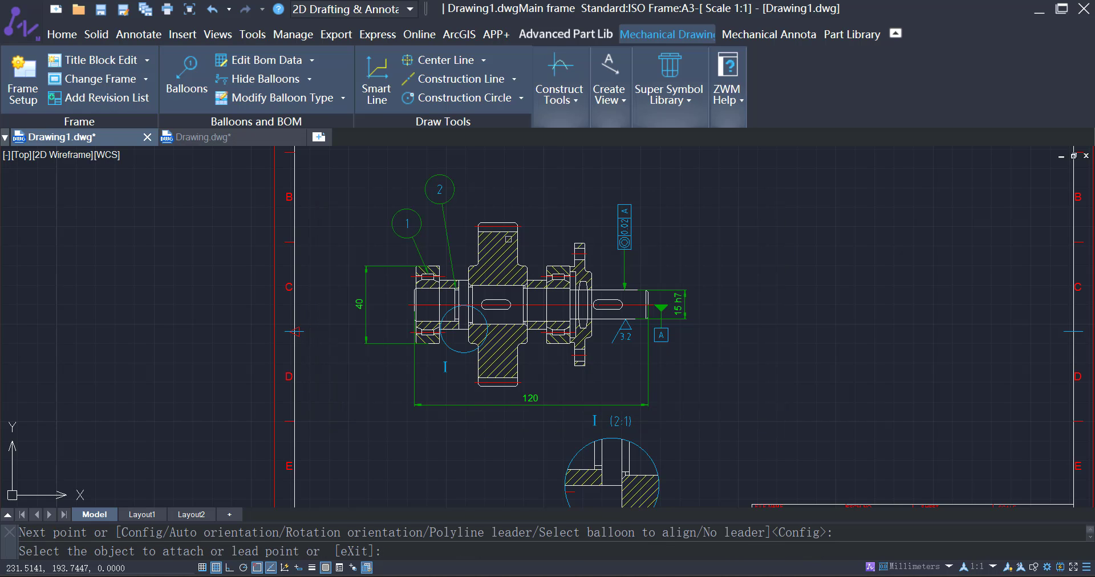
pyautogui.click(504, 234)
pyautogui.click(494, 159)
pyautogui.click(558, 370)
# - Add balloons 4 and 5 on leaders to the right bearing and flange
pyautogui.click(557, 274)
pyautogui.click(542, 178)
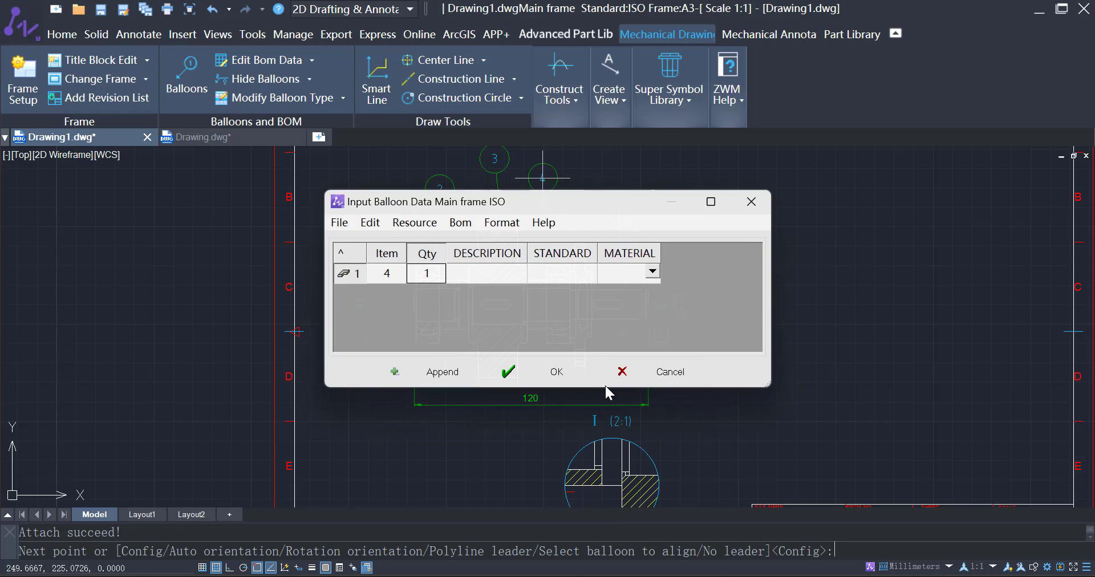
pyautogui.click(562, 371)
pyautogui.click(583, 370)
pyautogui.click(583, 176)
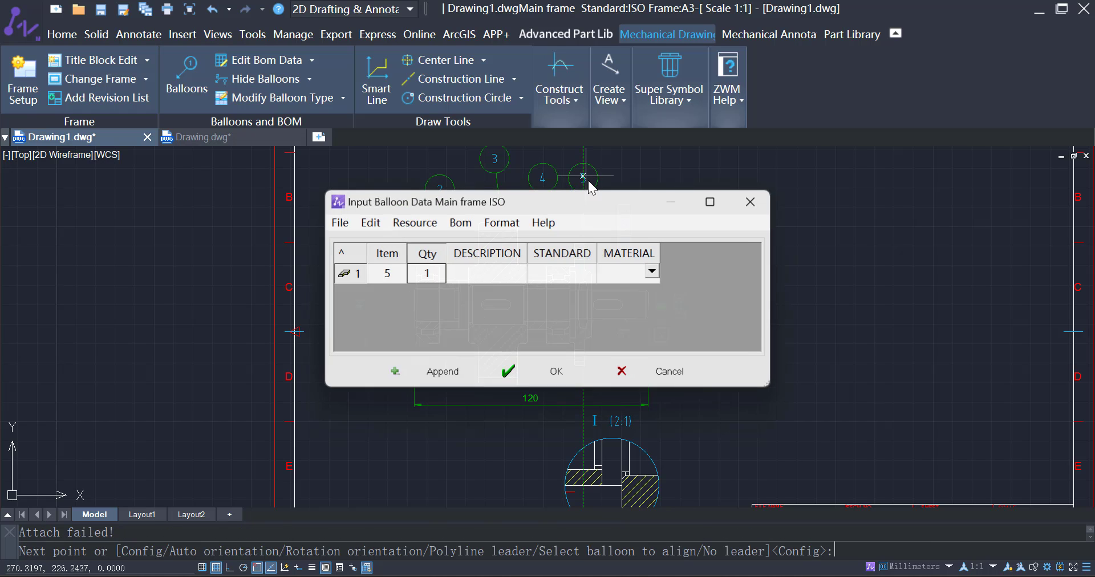
pyautogui.click(558, 369)
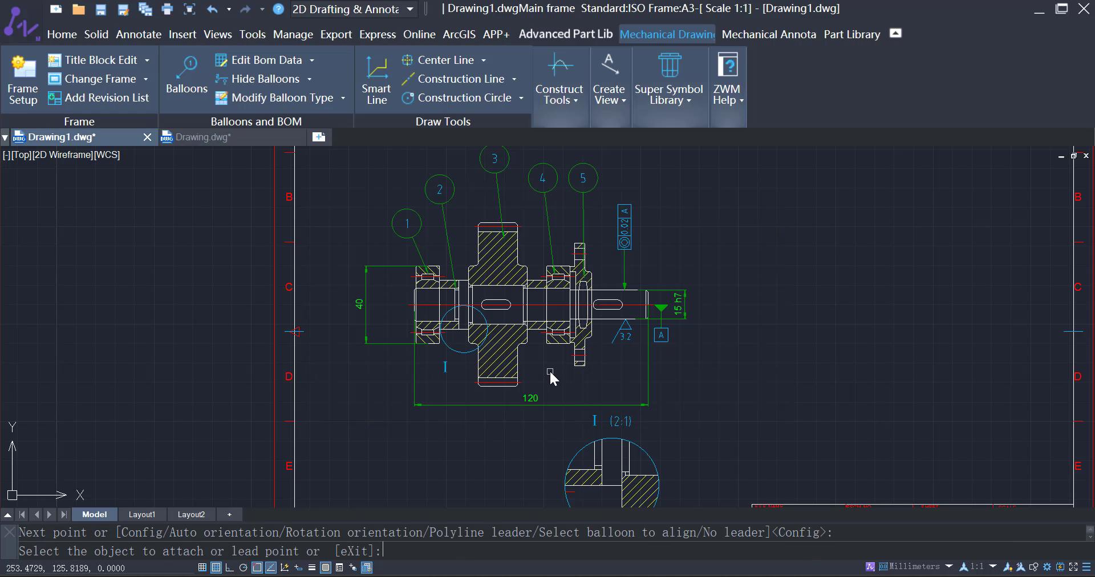
pyautogui.click(343, 97)
pyautogui.click(297, 191)
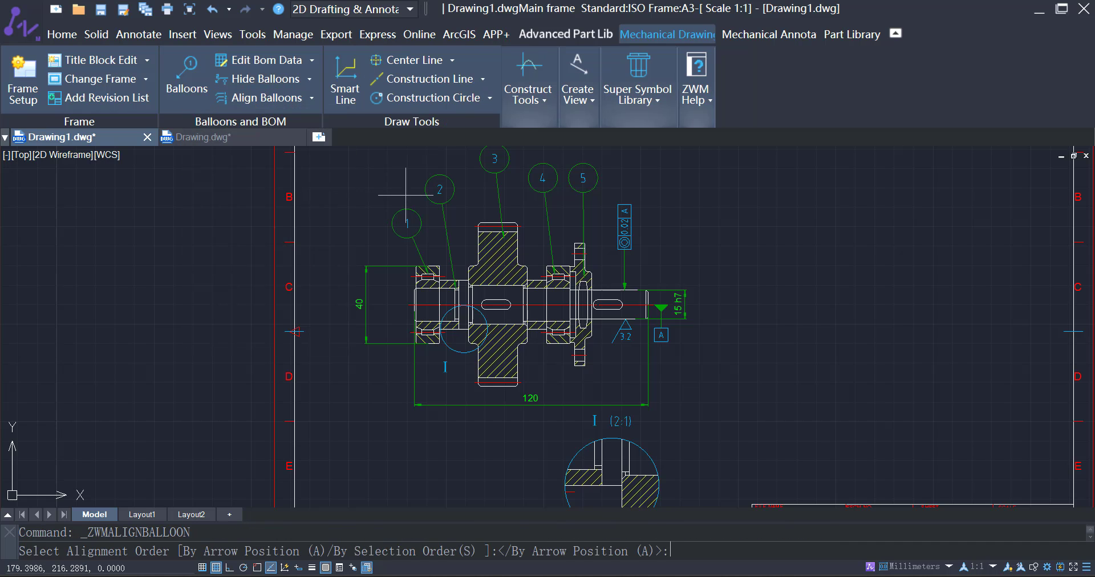
# - Align balloons 1–5 by arrow-position order along a row from left to right above the assembly
pyautogui.press('Return')
pyautogui.moveTo(509, 250); pyautogui.dragTo(505, 339, button='middle')
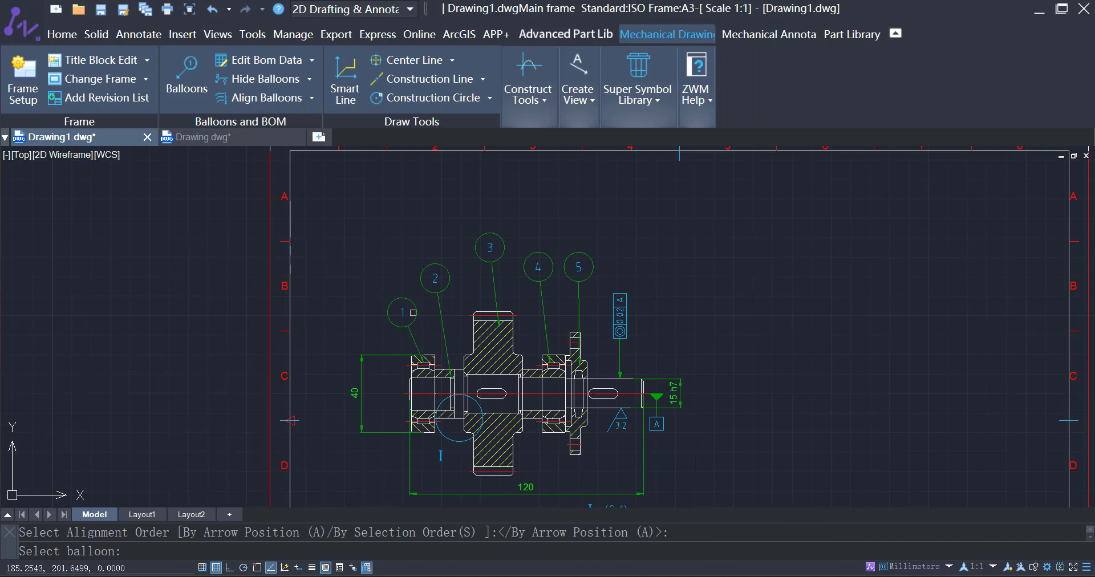
pyautogui.click(409, 301)
pyautogui.click(440, 265)
pyautogui.click(494, 234)
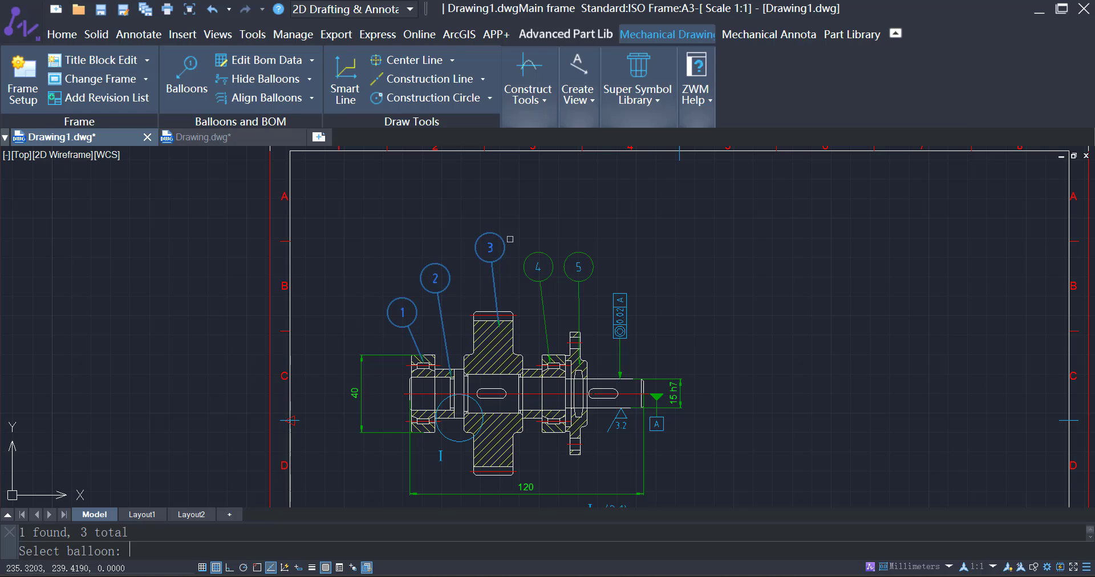
pyautogui.click(540, 251)
pyautogui.click(540, 252)
pyautogui.click(580, 250)
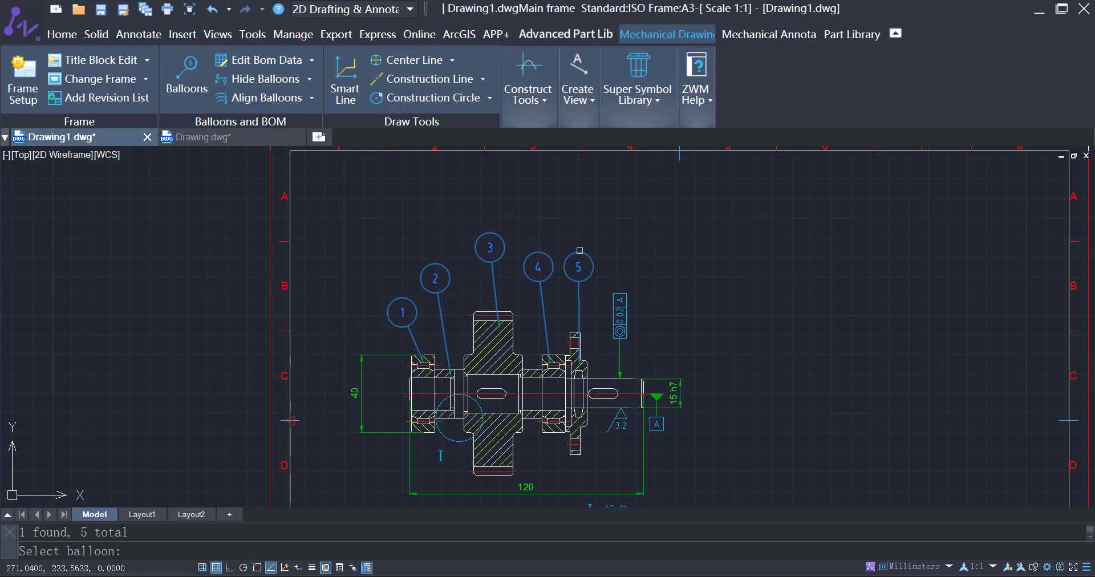
pyautogui.press('Return')
pyautogui.click(337, 239)
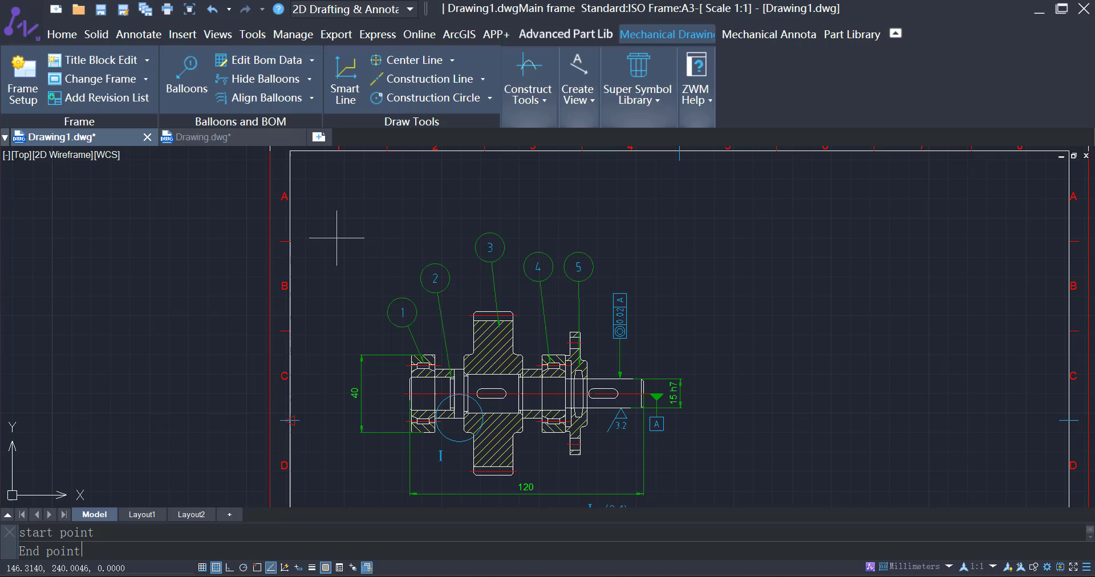
pyautogui.click(627, 244)
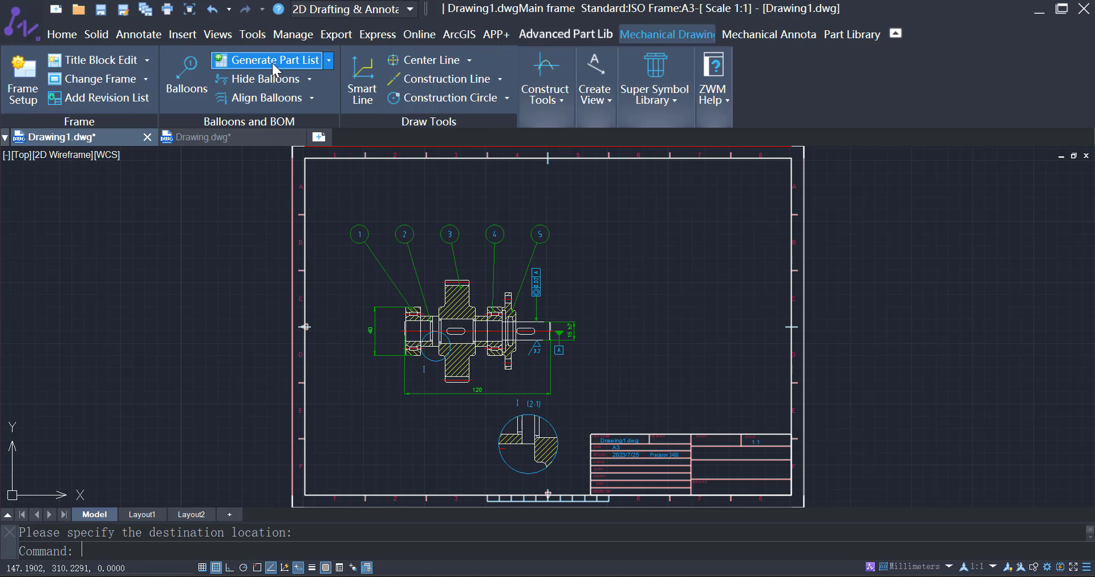
# - Generate the five-row parts list from the balloons and place it atop the title block
pyautogui.click(289, 64)
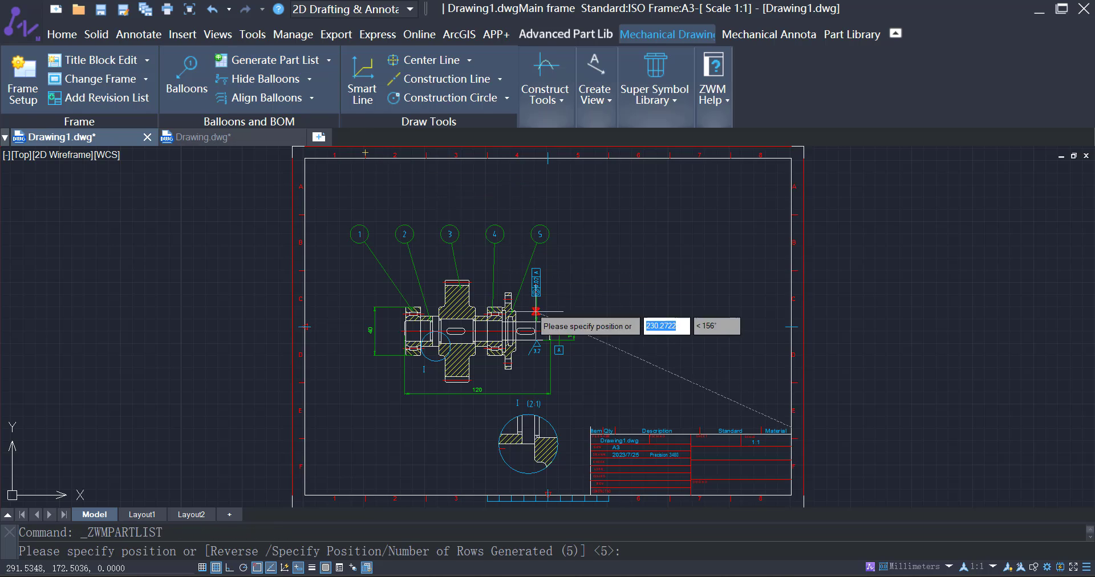
pyautogui.click(590, 426)
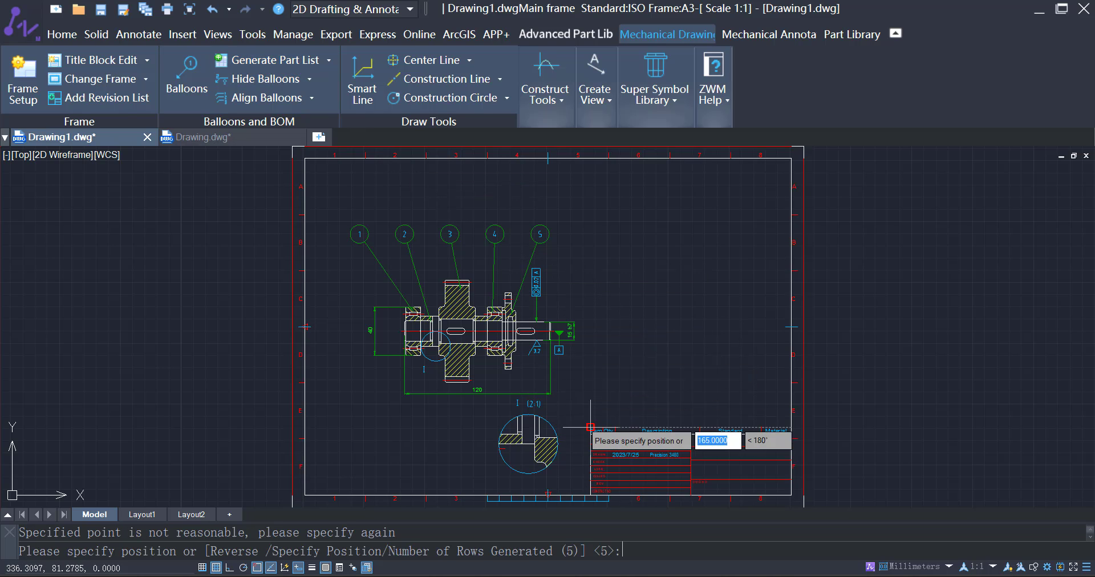
pyautogui.click(591, 434)
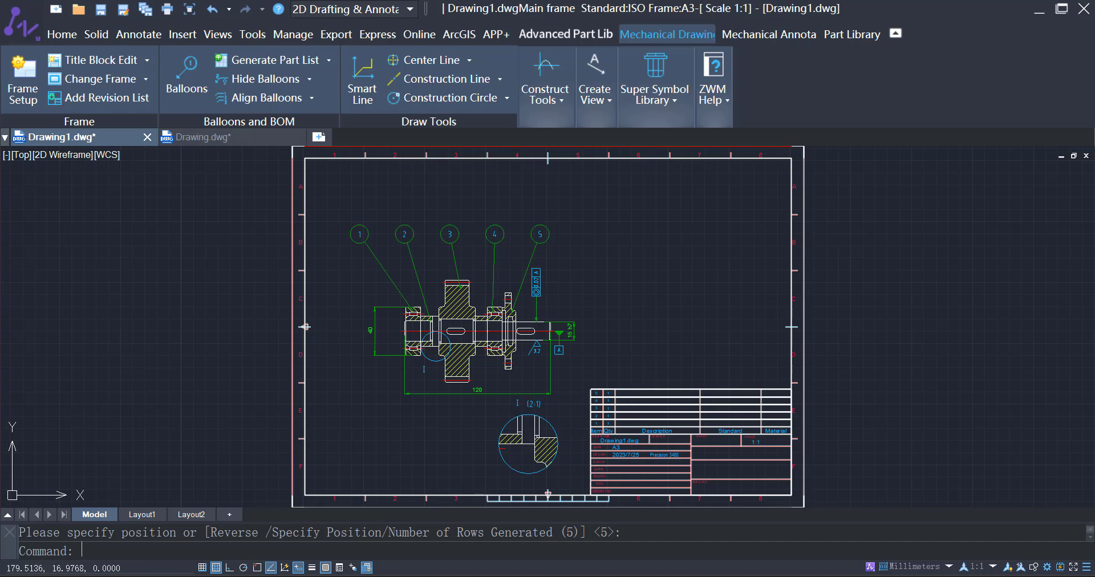
pyautogui.moveTo(8, 287); pyautogui.dragTo(52, 287, button='middle')
# - Draw a short line with L from a point in detail area I to a point above it
pyautogui.write('l')
pyautogui.press('Return')
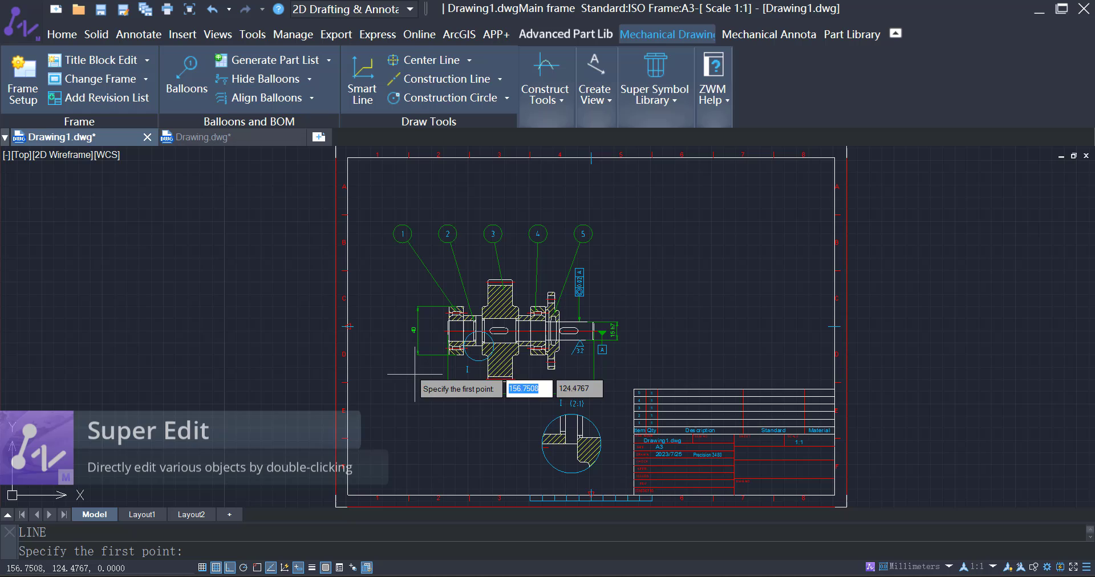
pyautogui.scroll(4, 516, 350)
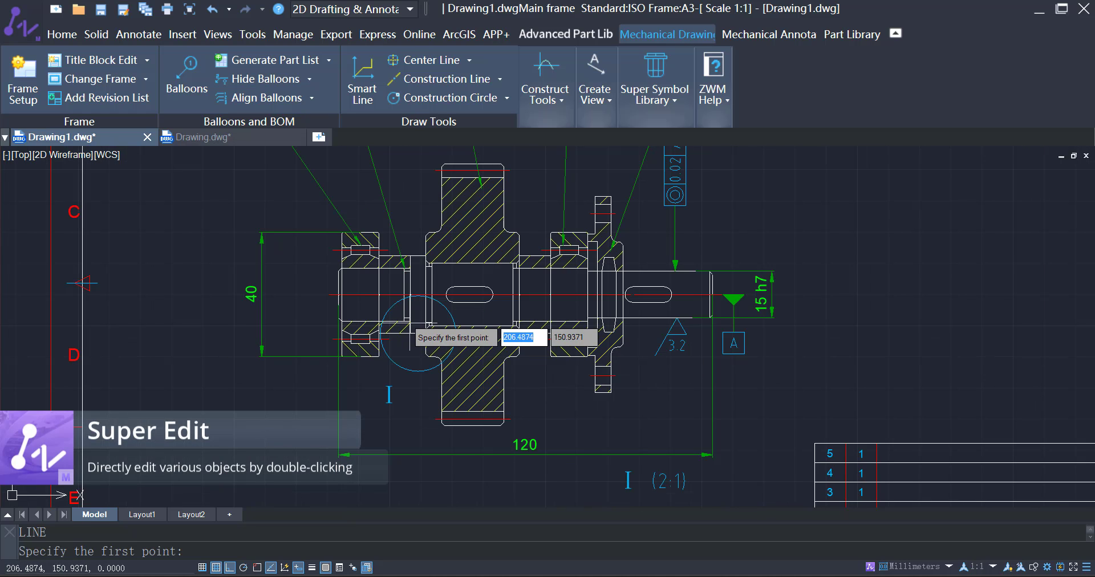
pyautogui.click(420, 328)
pyautogui.click(471, 323)
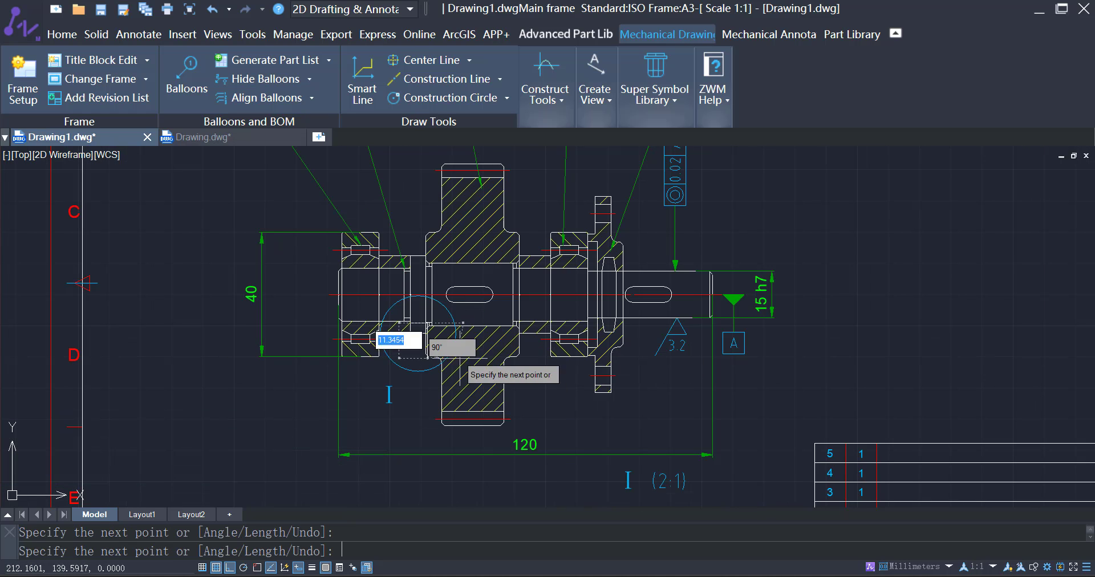
pyautogui.press('Escape')
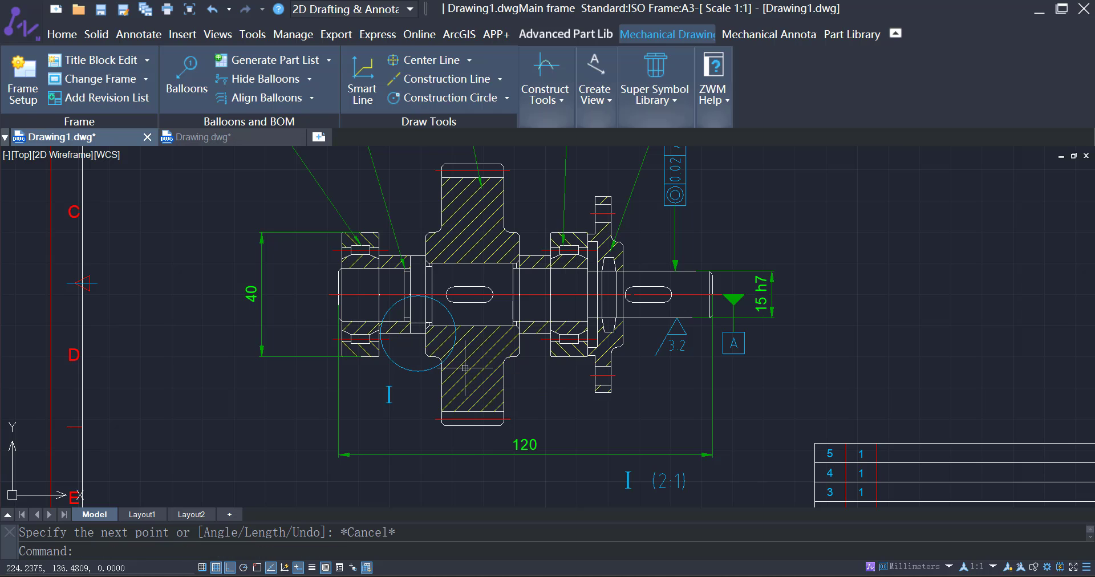
pyautogui.scroll(-3, 465, 368)
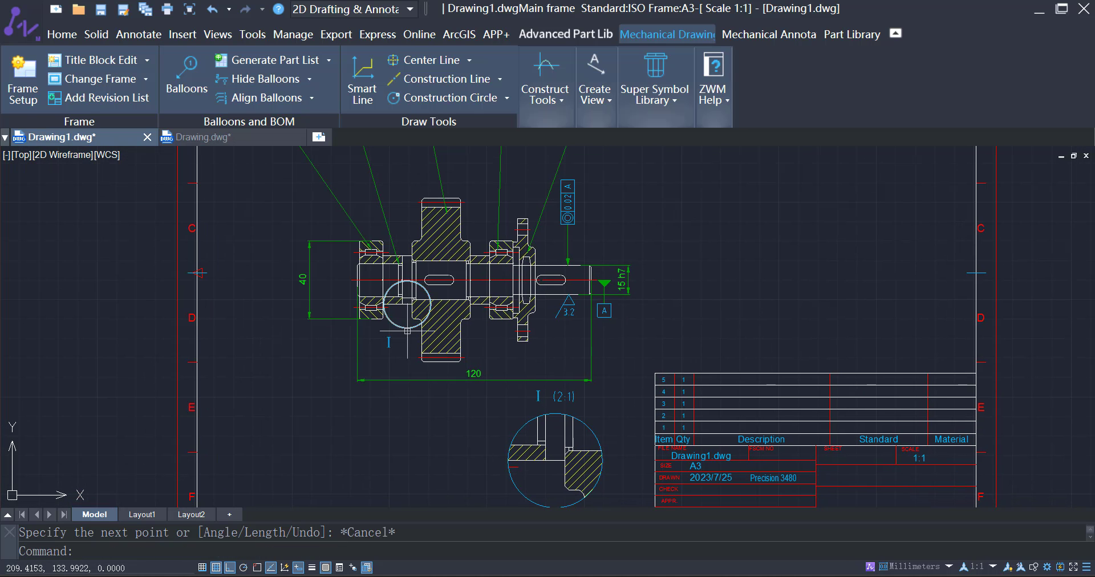
# - Change the concentricity tolerance frame value from 0.02 to 0.01
pyautogui.doubleClick(408, 331)
pyautogui.click(605, 356)
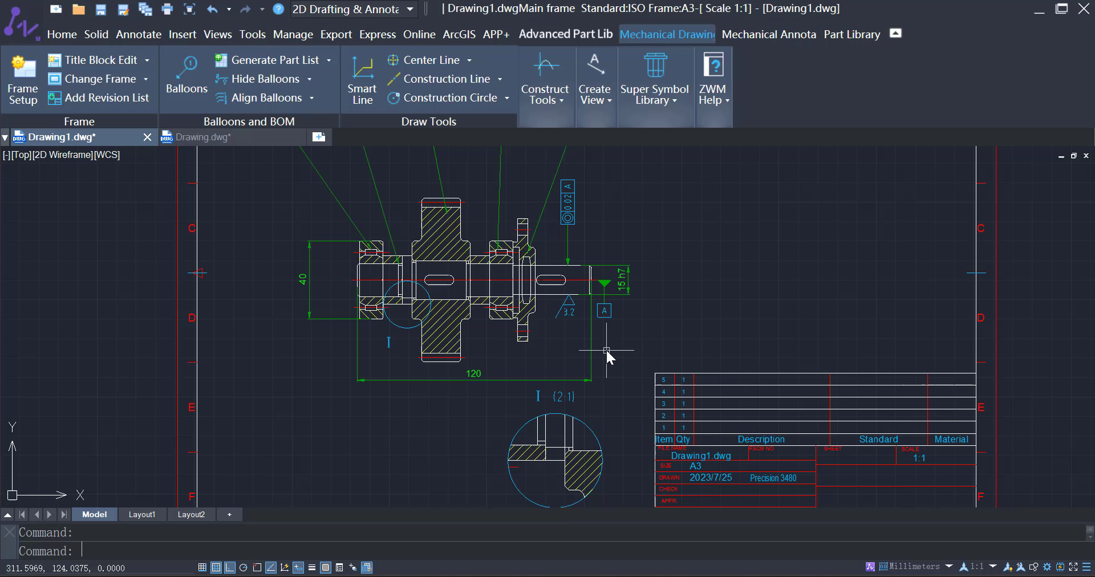
pyautogui.doubleClick(568, 211)
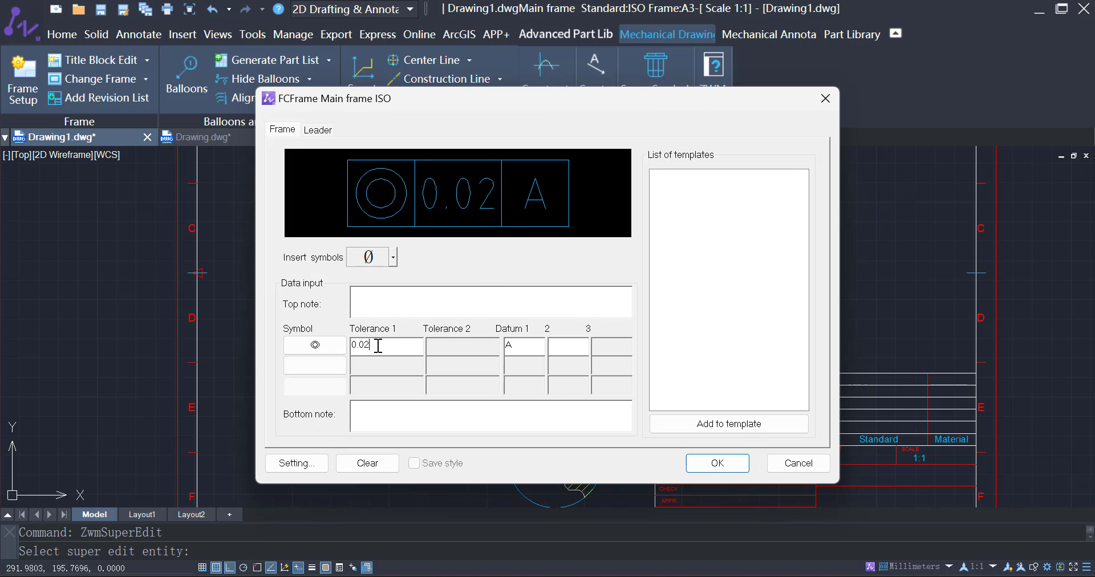
pyautogui.press('BackSpace')
pyautogui.write('1')
pyautogui.click(714, 462)
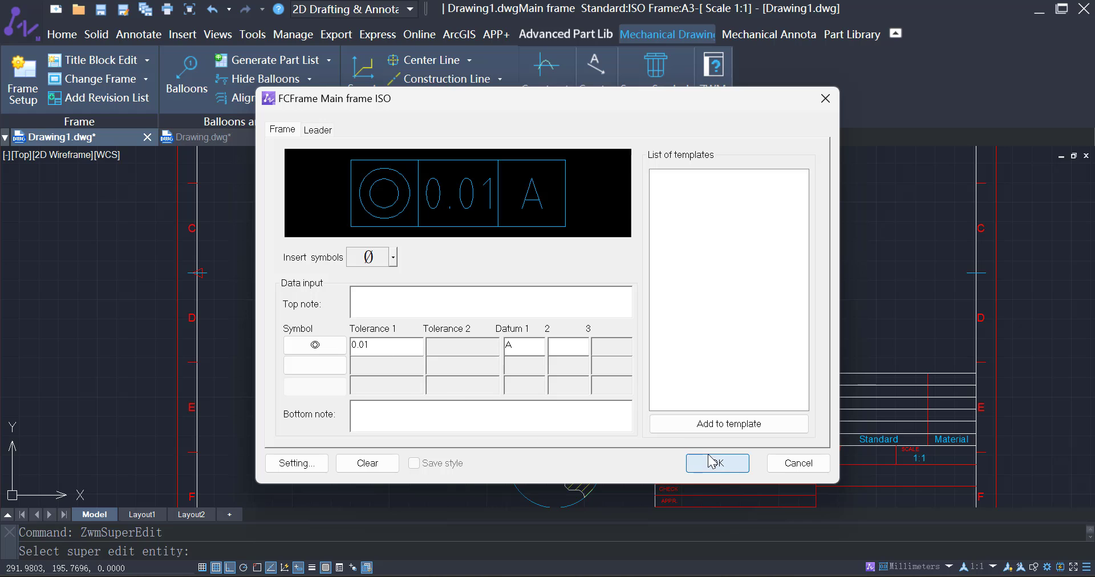
# - Switch the 3.2 roughness symbol to the basic symbol type
pyautogui.click(563, 311)
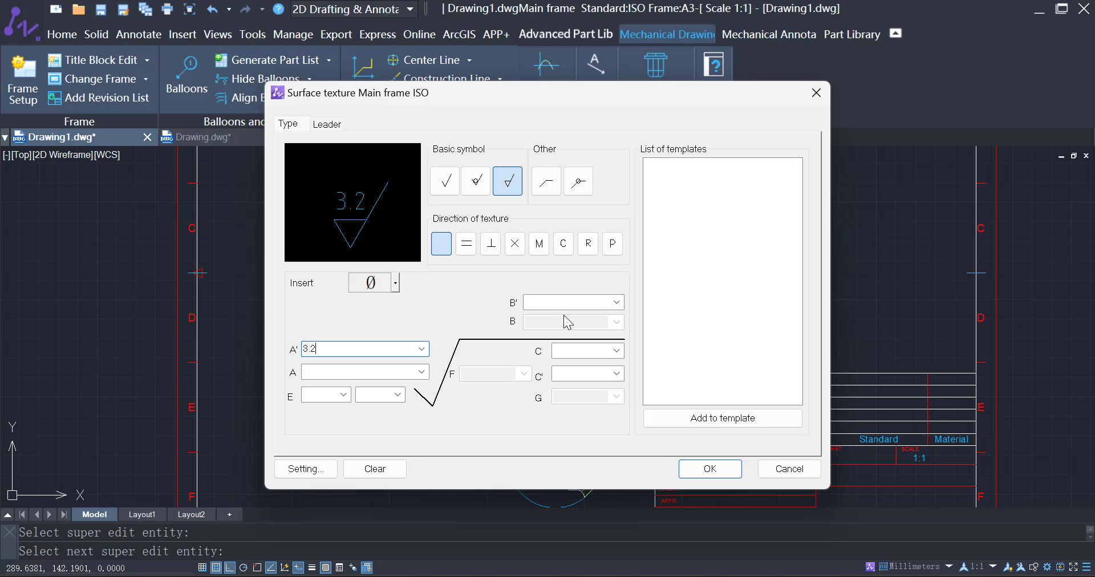
pyautogui.click(453, 183)
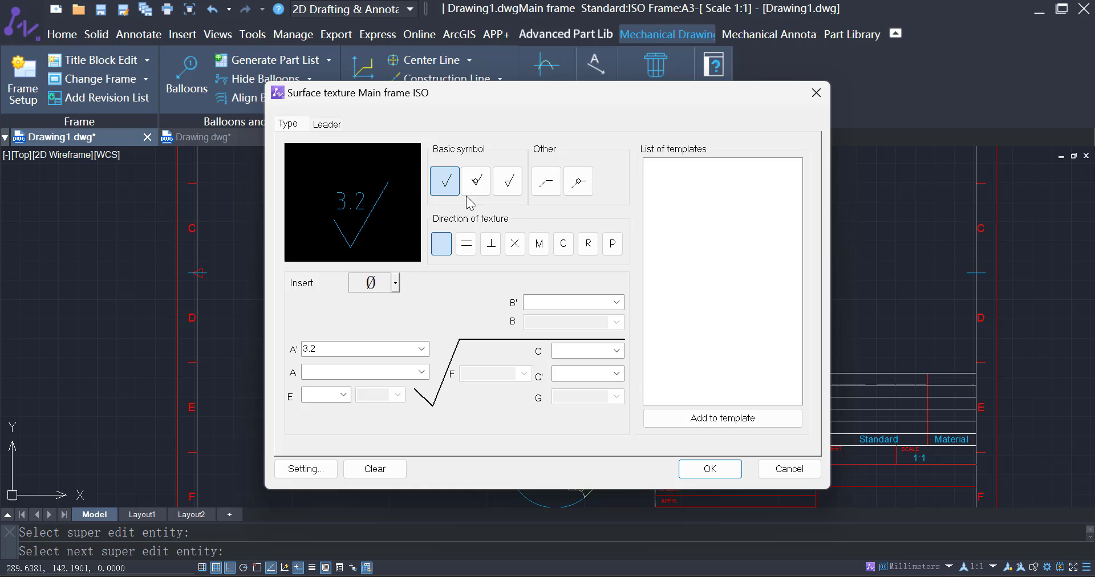
pyautogui.click(694, 463)
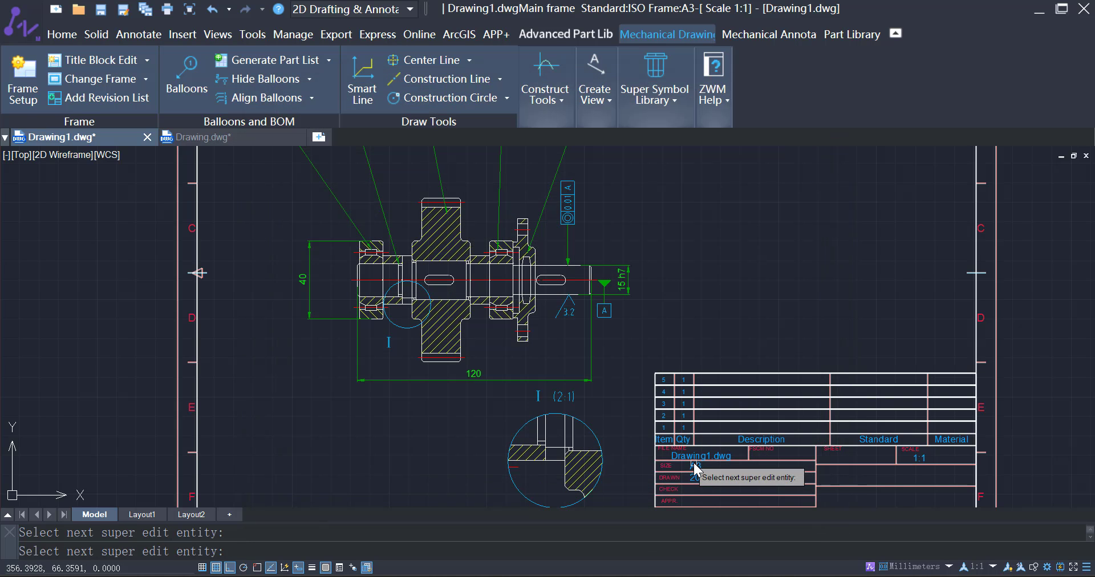
# - Set the MATERIAL of parts list item 3 to Fe27
pyautogui.click(895, 410)
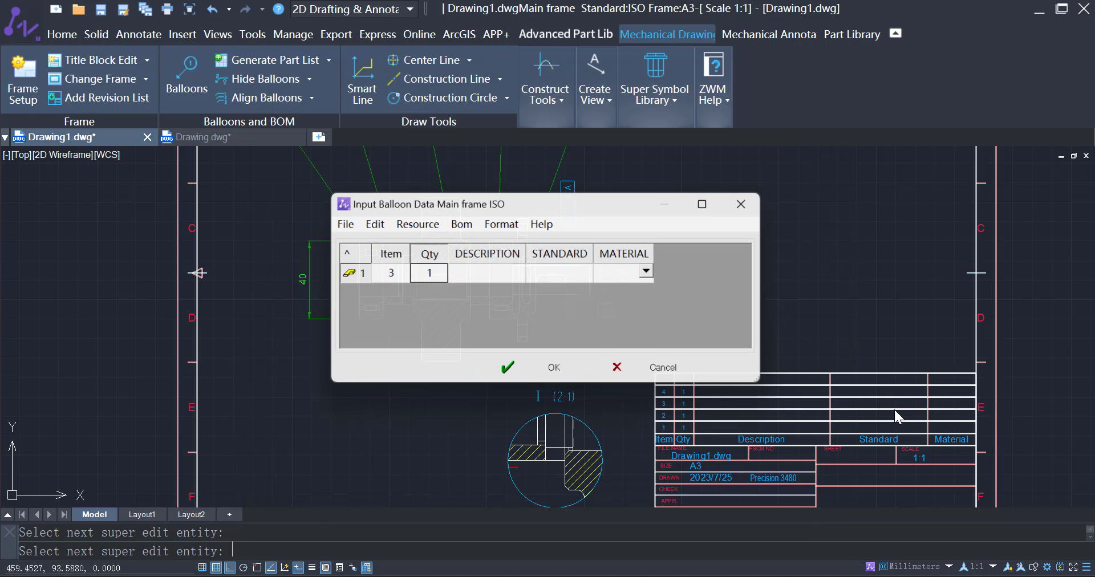
pyautogui.click(653, 275)
pyautogui.click(653, 275)
pyautogui.click(632, 289)
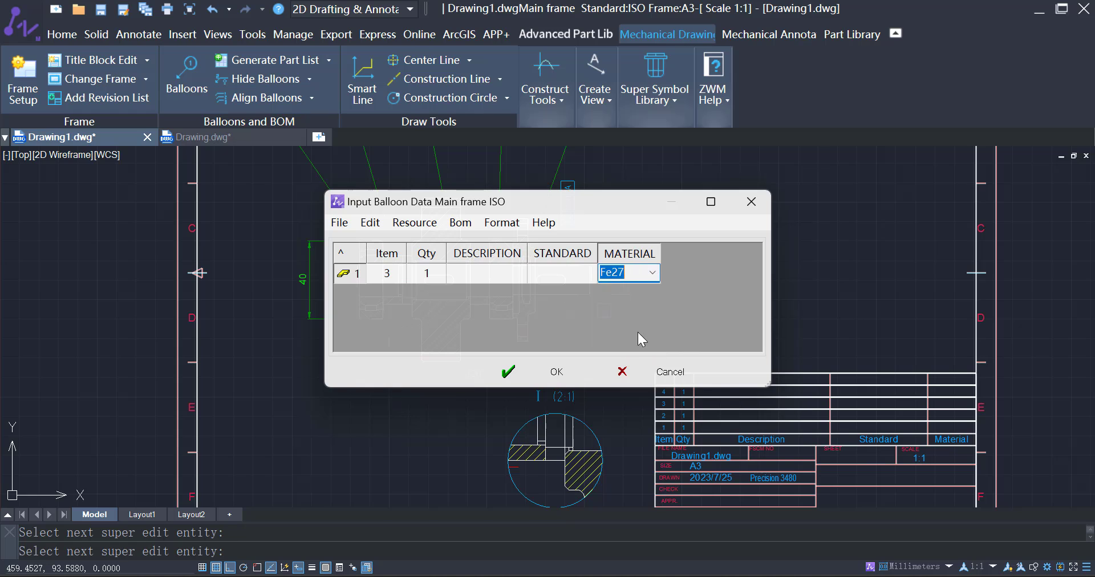
pyautogui.click(548, 378)
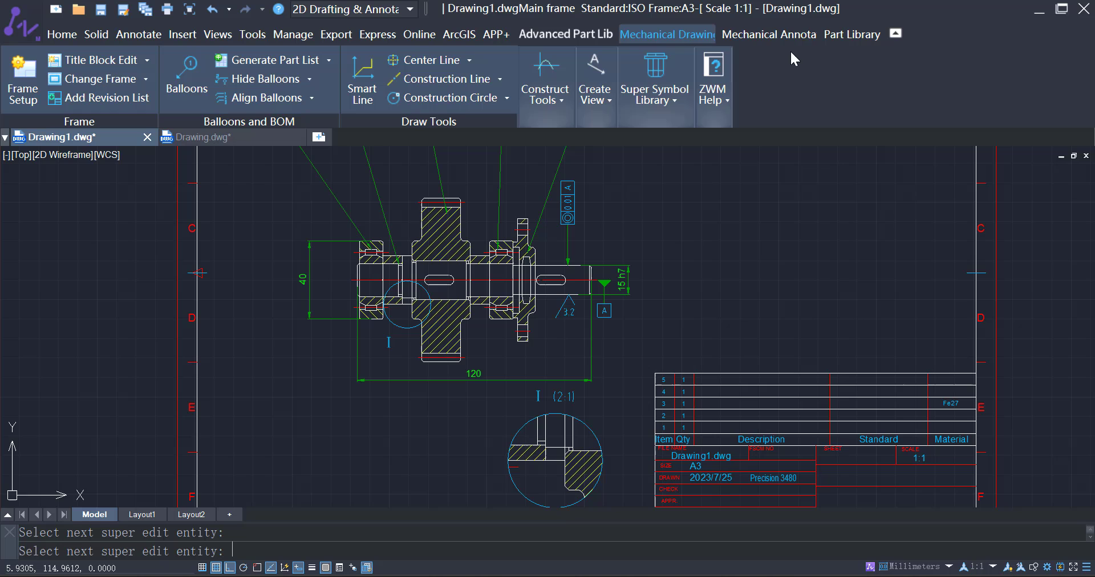
# - Insert the library's stamping technical requirements above the parts list with a centred title
pyautogui.click(773, 35)
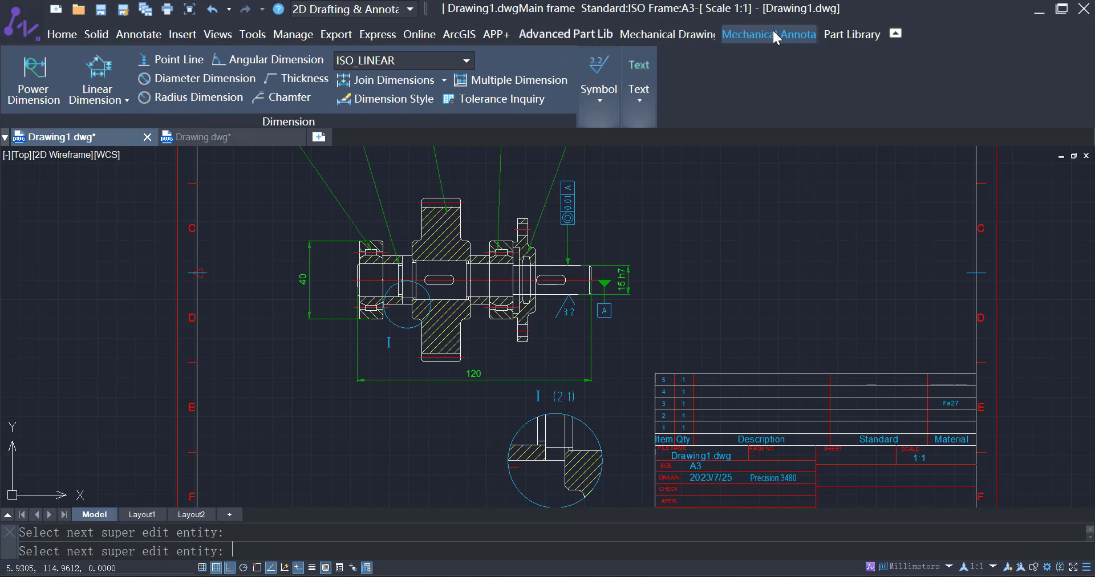
pyautogui.click(627, 101)
pyautogui.click(614, 168)
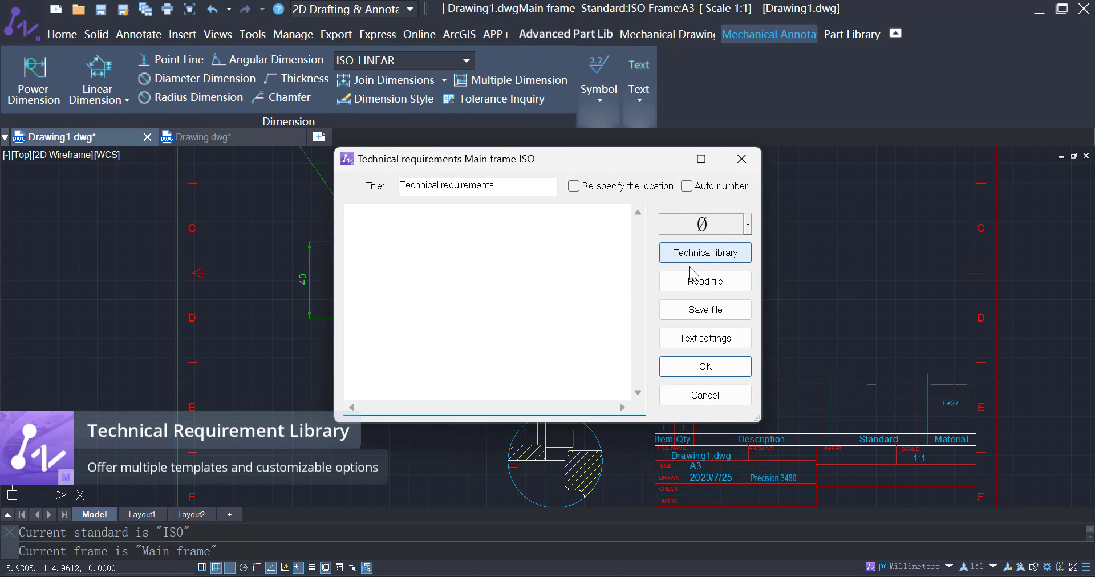
pyautogui.click(696, 254)
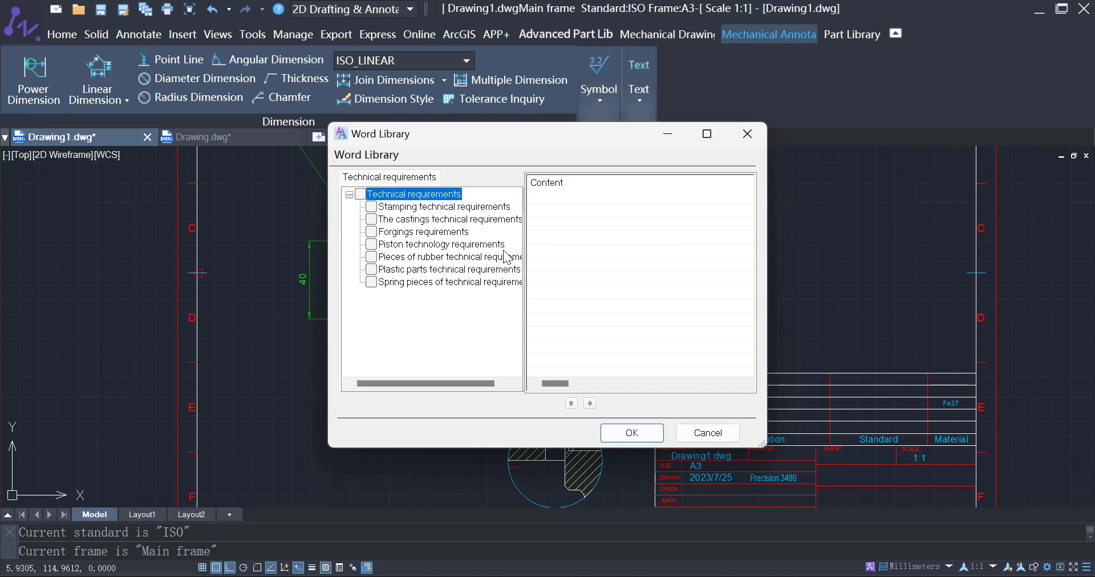
pyautogui.click(372, 207)
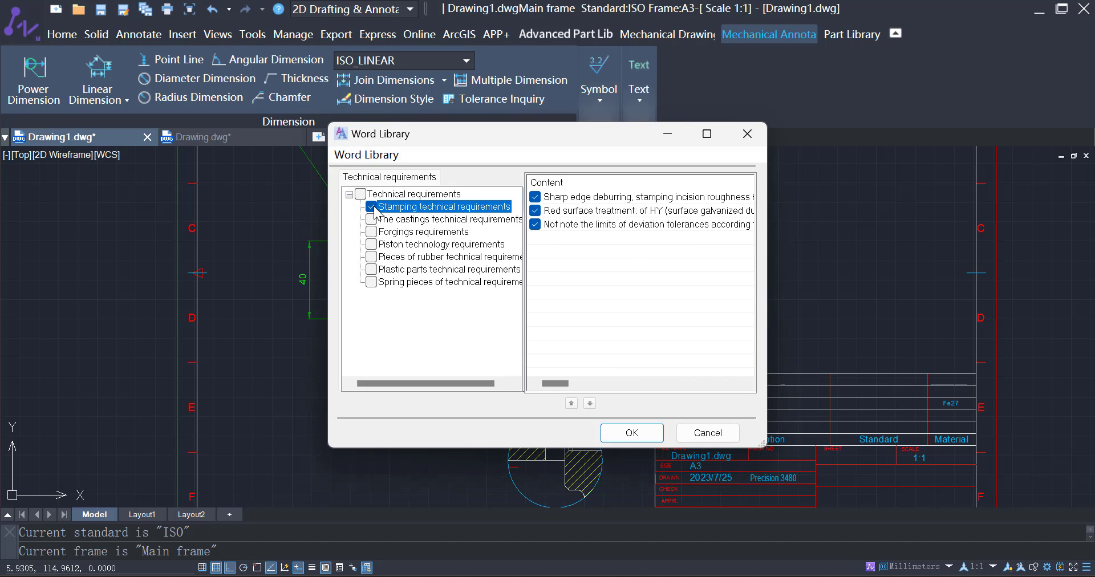
pyautogui.click(628, 433)
pyautogui.click(731, 366)
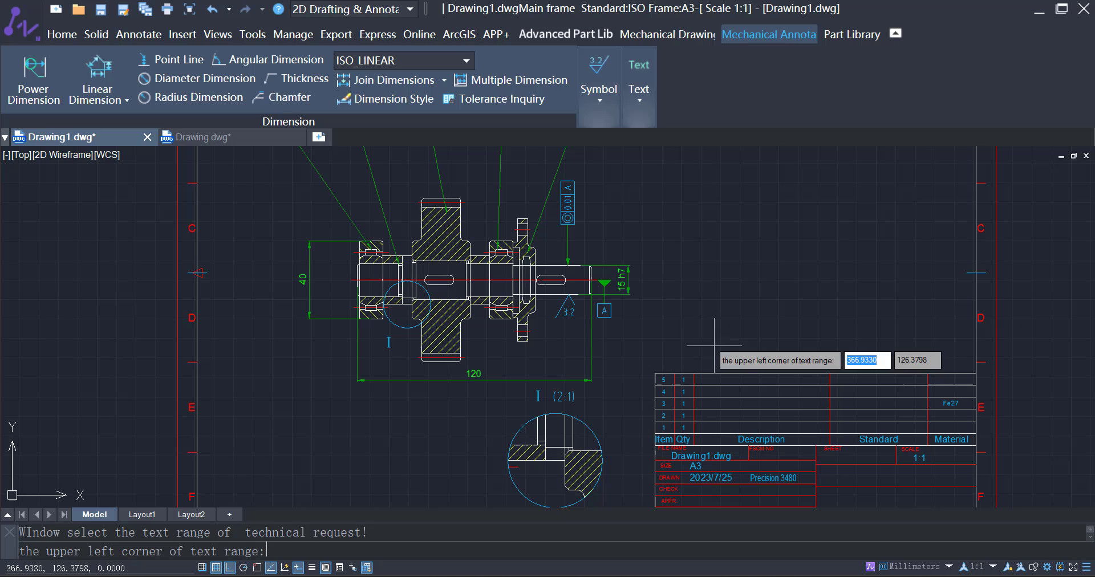
pyautogui.click(678, 209)
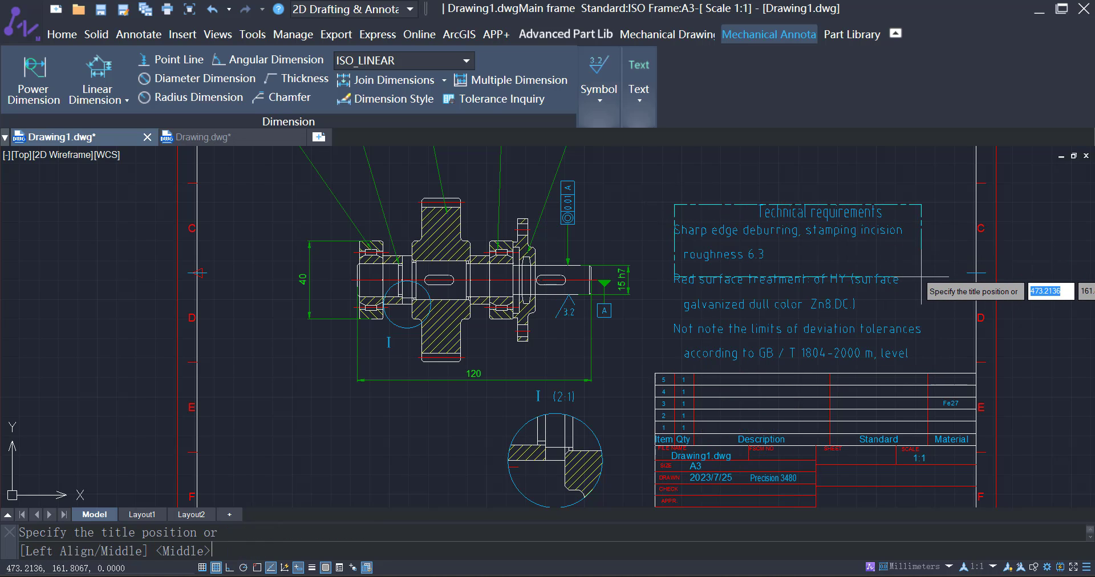
pyautogui.press('Return')
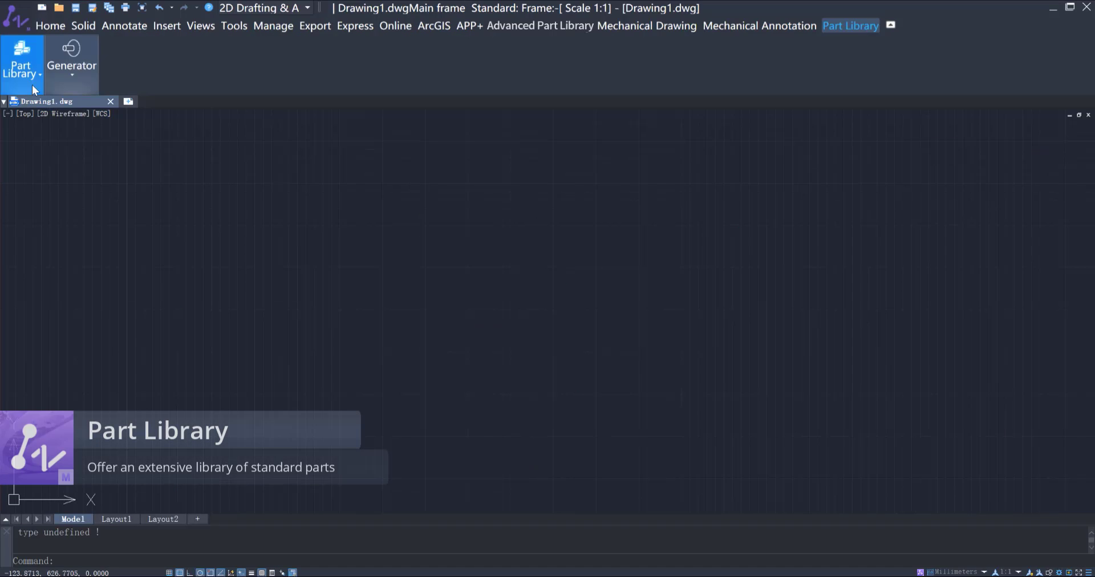
# - Open the All Parts series browser and scroll its category tree to the ball screws
pyautogui.click(29, 81)
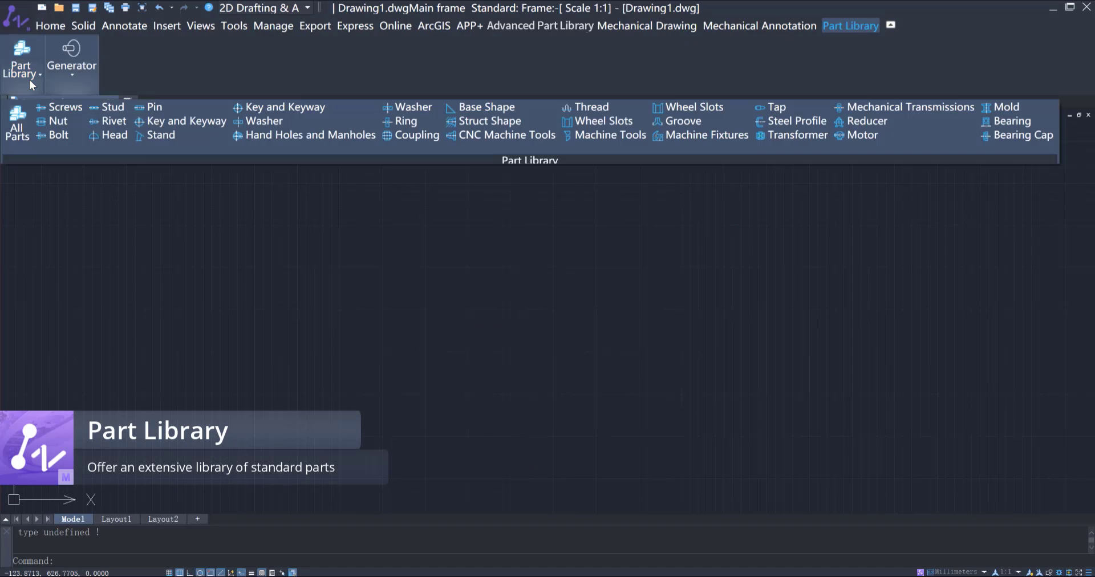
pyautogui.click(16, 124)
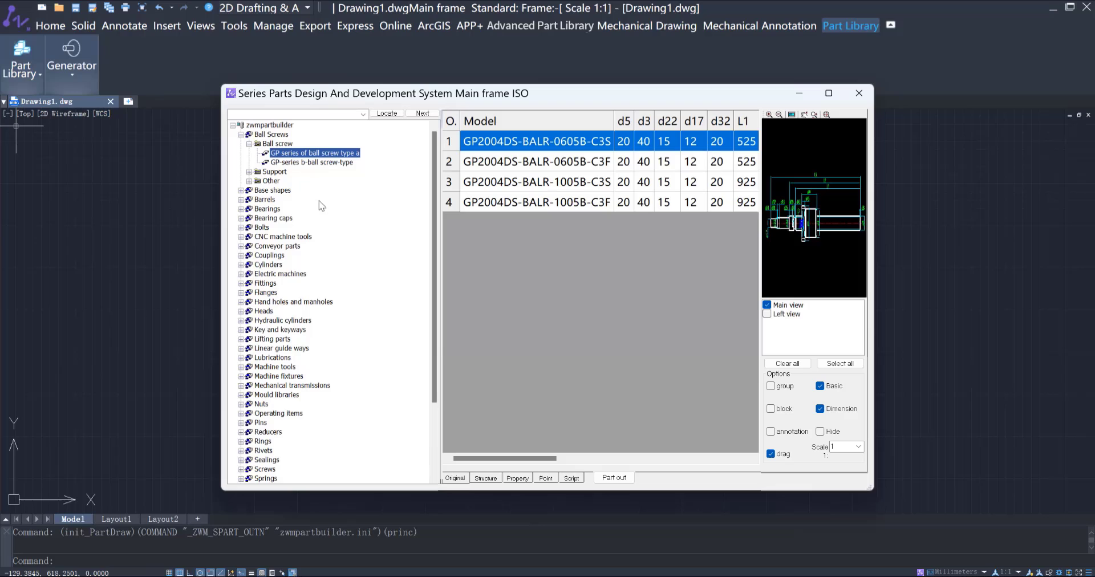
pyautogui.moveTo(433, 161); pyautogui.dragTo(433, 233)
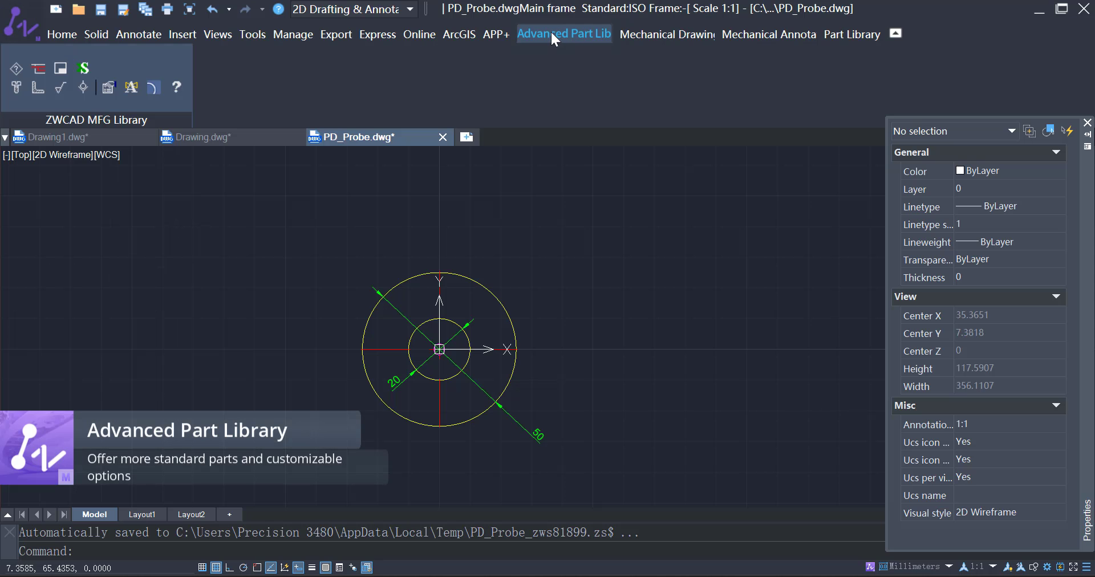
# - Open the Standardized parts library in PD_Probe.dwg and browse the GOST folder
pyautogui.click(22, 84)
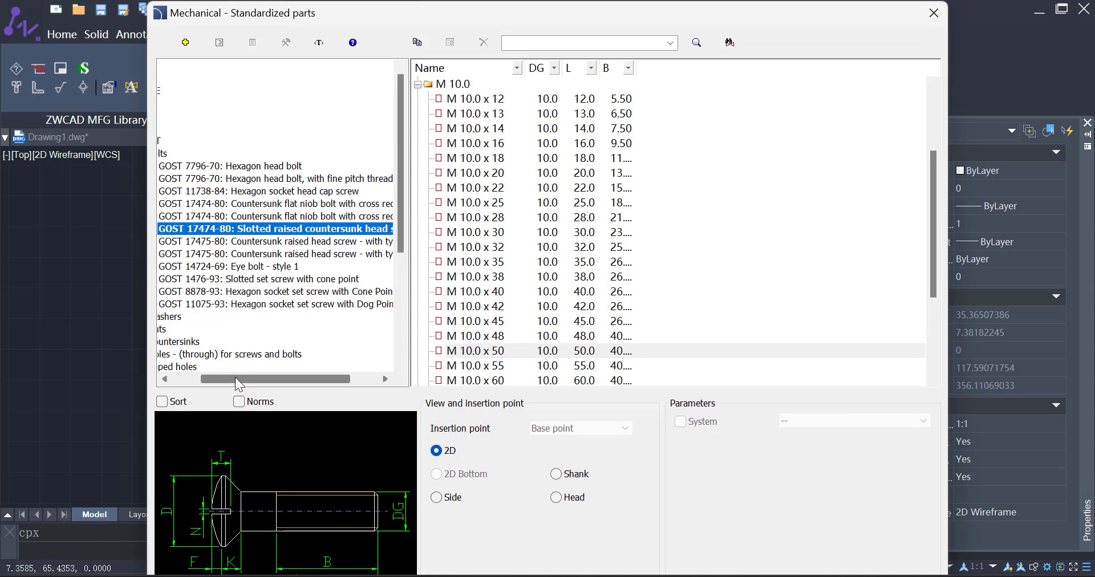
pyautogui.moveTo(235, 378); pyautogui.dragTo(206, 378)
pyautogui.click(164, 141)
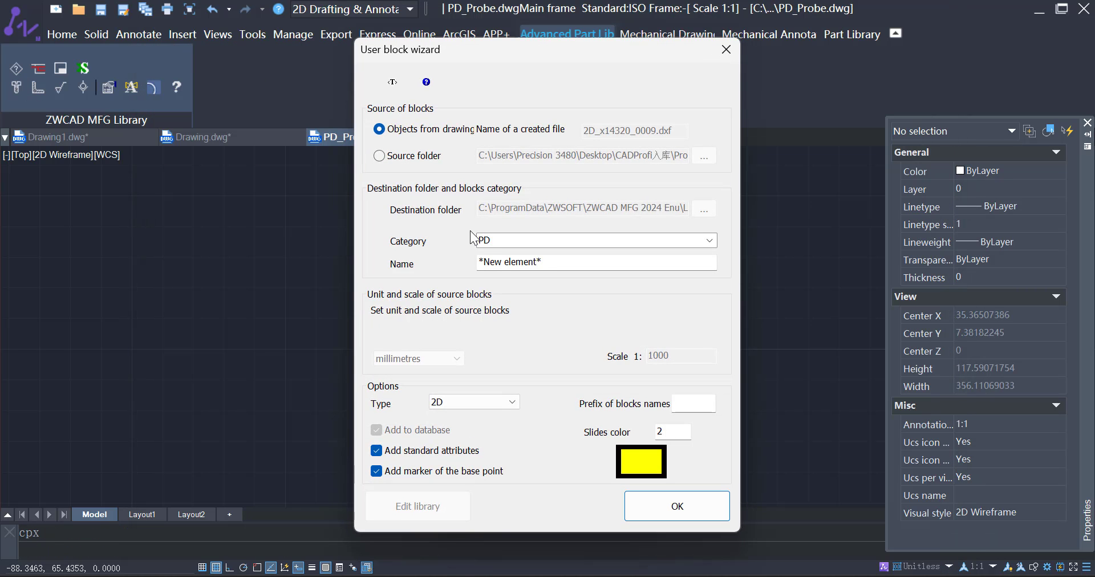
# - Create a user block in category PD from the window-selected circle drawing with a base point
pyautogui.doubleClick(500, 237)
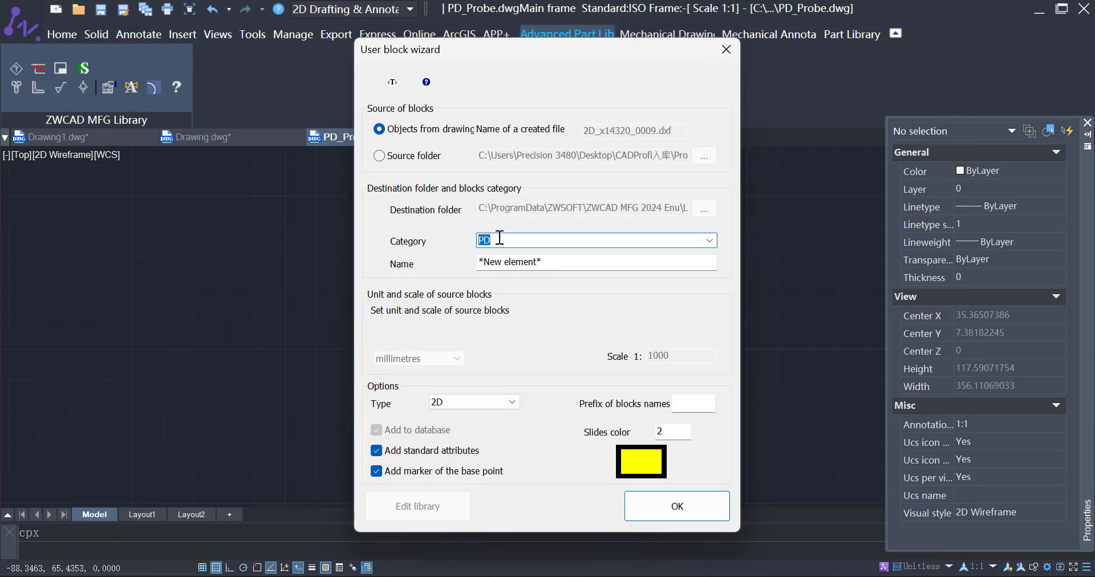
pyautogui.click(499, 237)
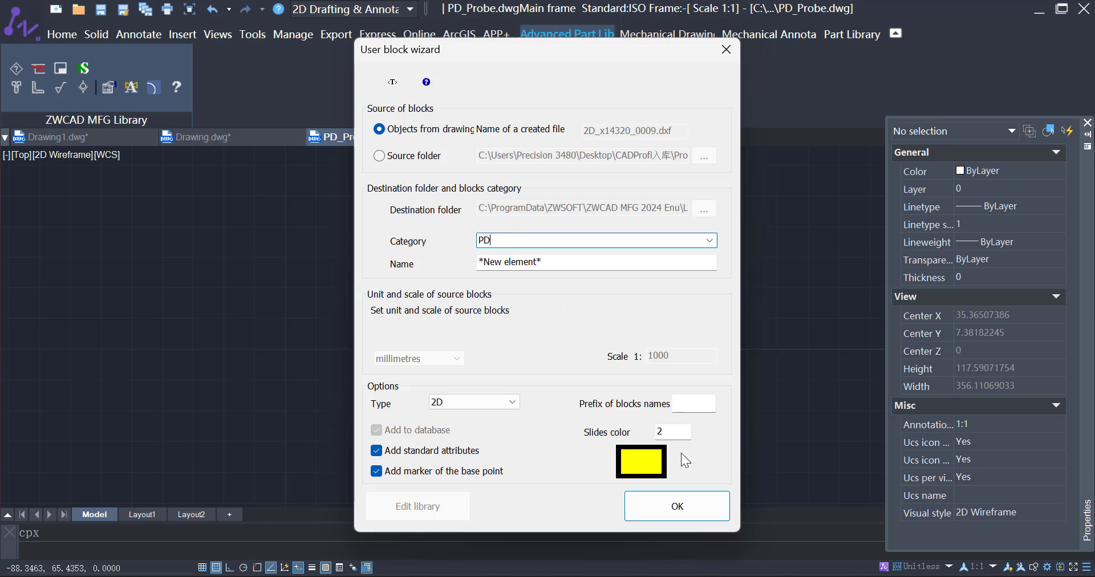
pyautogui.click(661, 508)
pyautogui.click(278, 215)
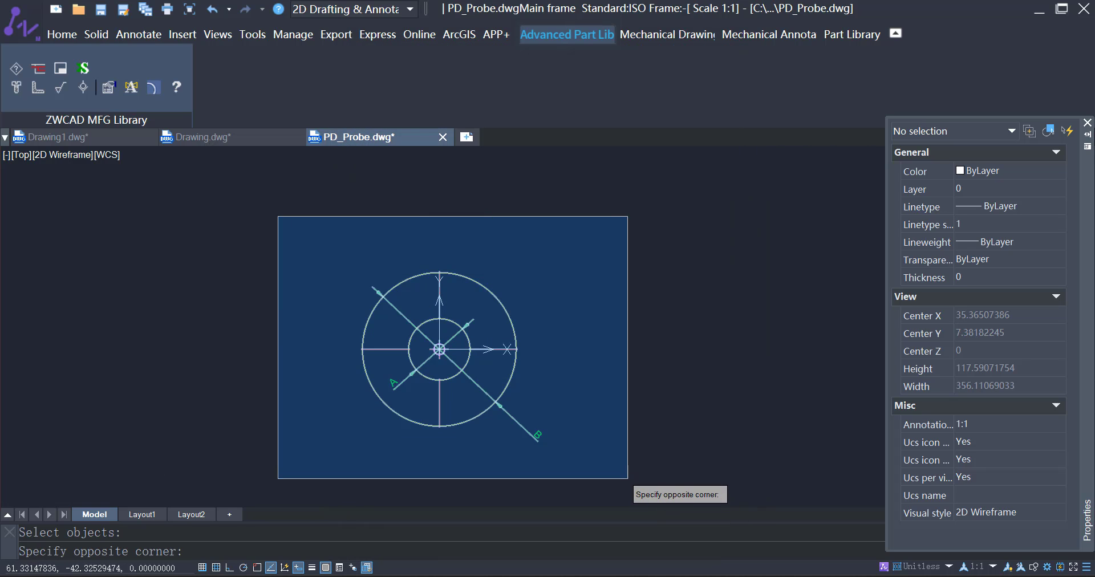
pyautogui.click(630, 481)
pyautogui.press('Return')
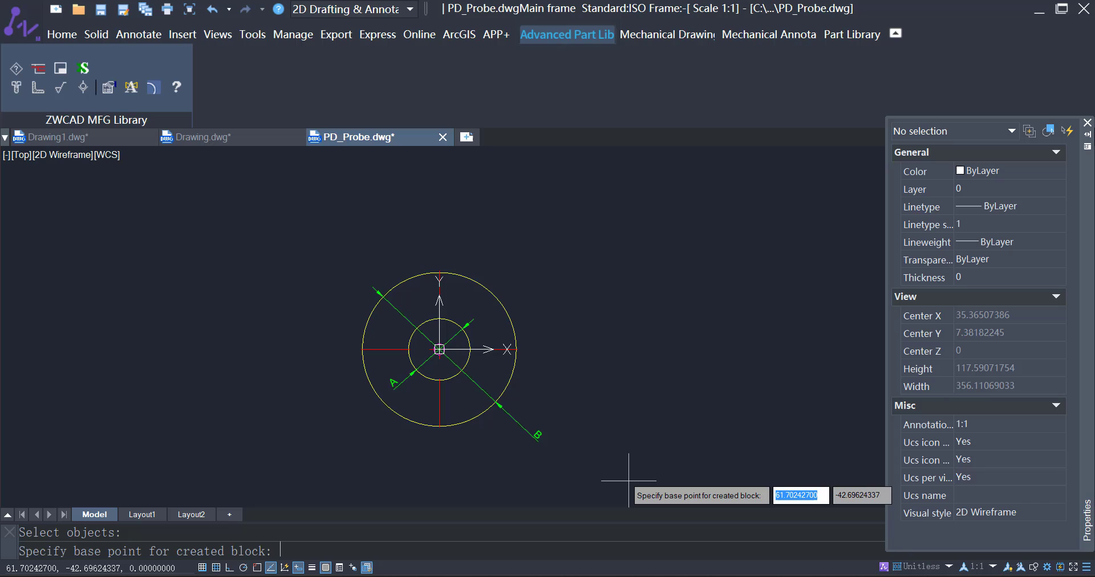
pyautogui.click(608, 479)
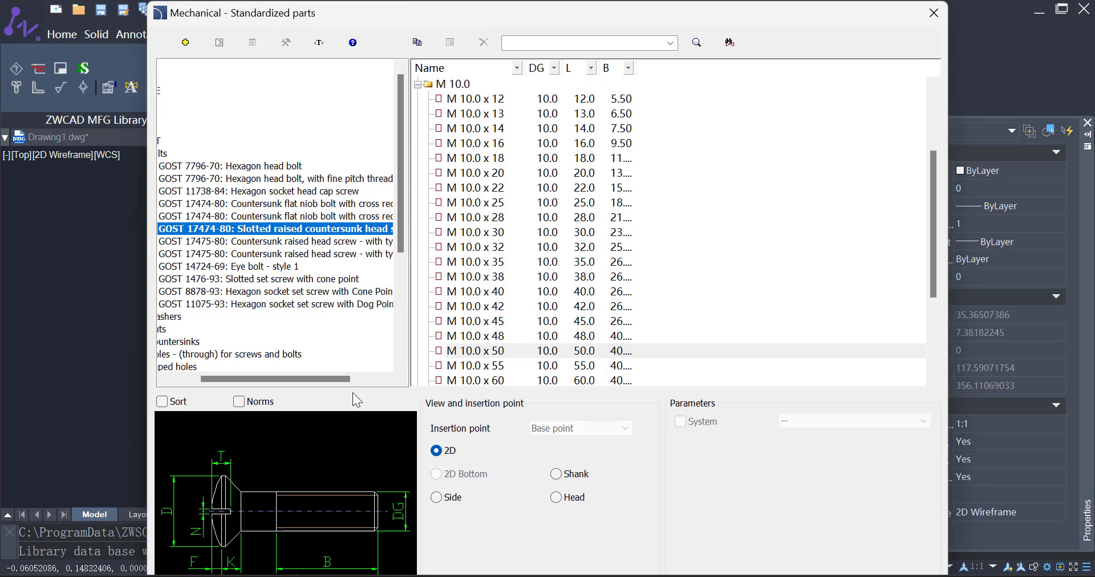
# - Expand *User* > PD in the parts tree and preview the new circle part
pyautogui.moveTo(219, 374); pyautogui.dragTo(189, 374)
pyautogui.moveTo(399, 211); pyautogui.dragTo(385, 348)
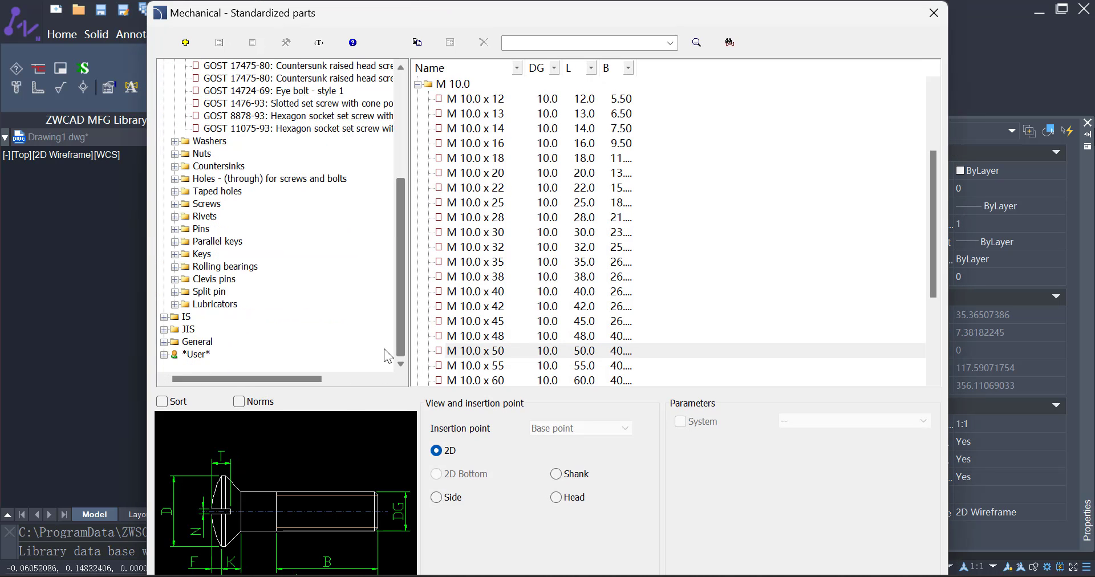
pyautogui.click(164, 355)
pyautogui.click(174, 354)
pyautogui.click(219, 354)
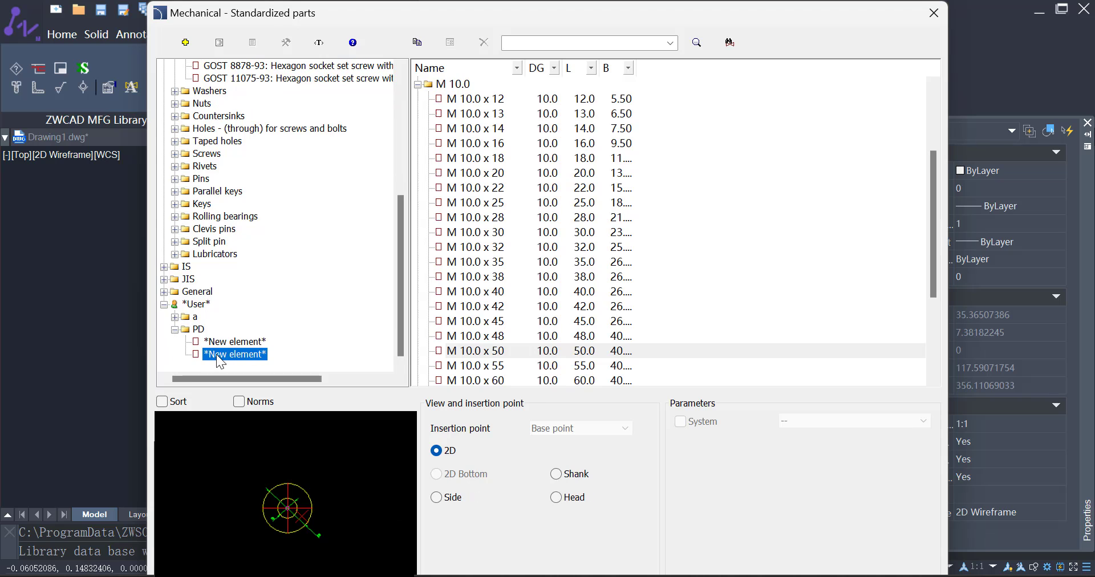